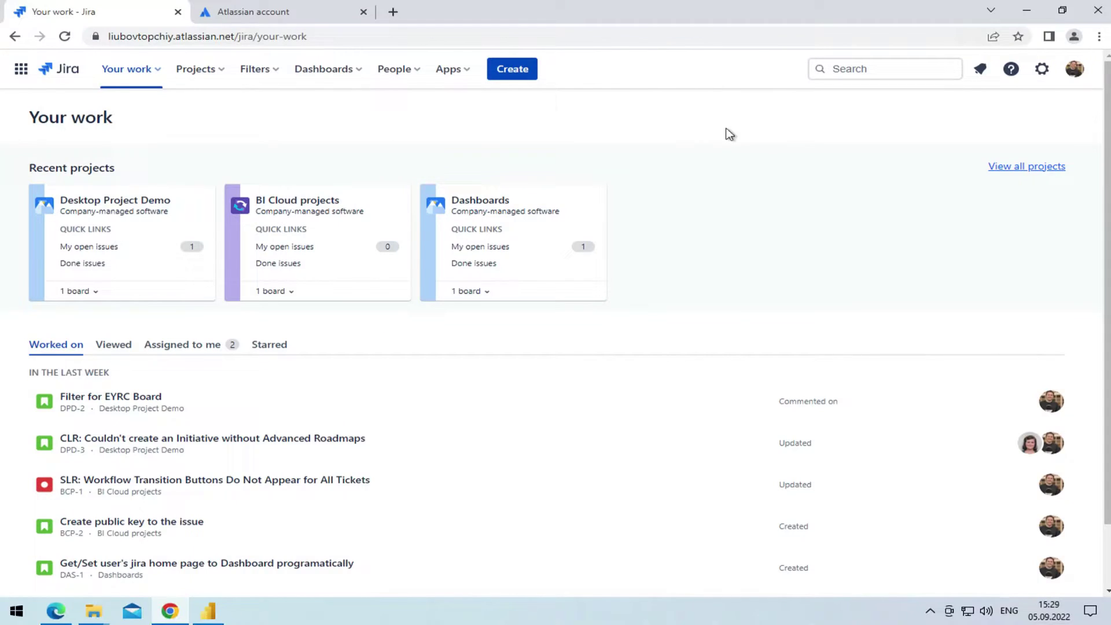
Open the Power BI Connector for Jira administration settings from the Apps list
left_click(453, 69)
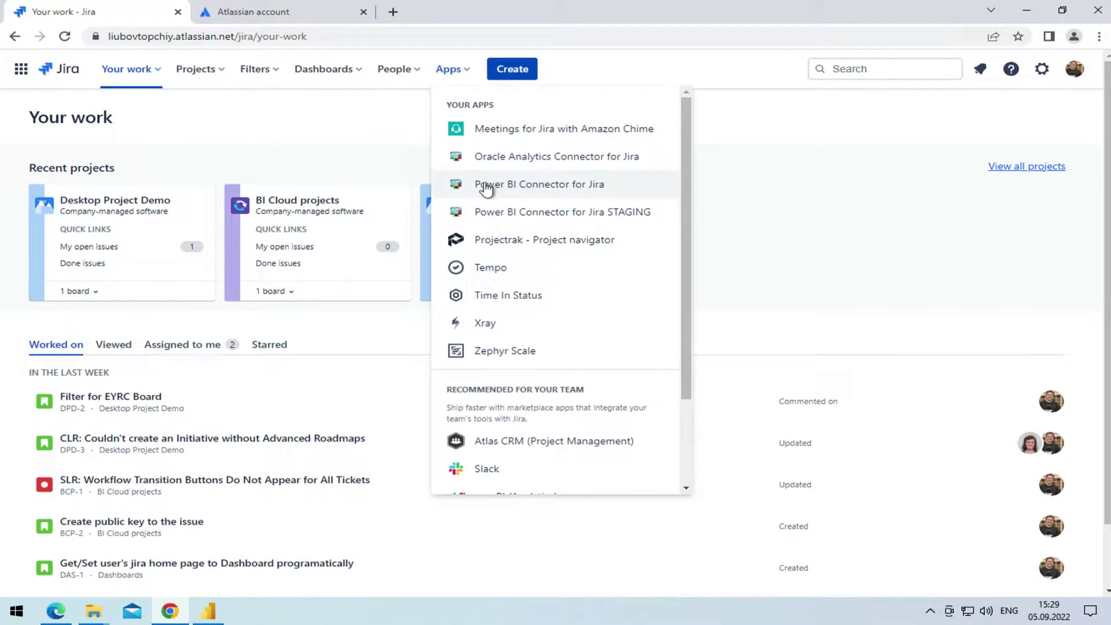
left_click(486, 185)
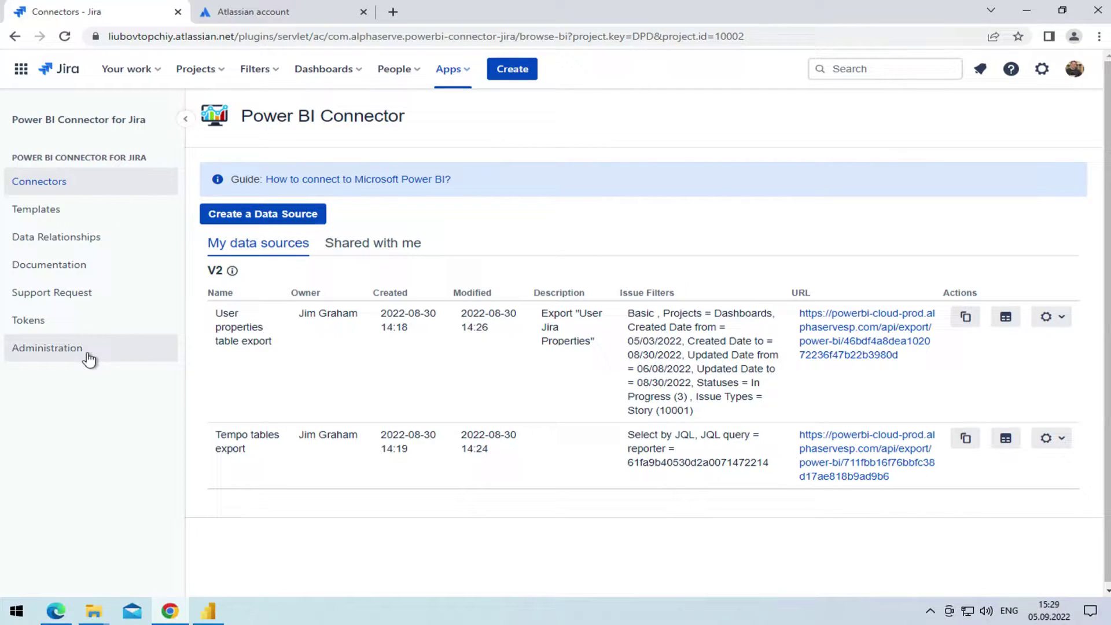
left_click(88, 355)
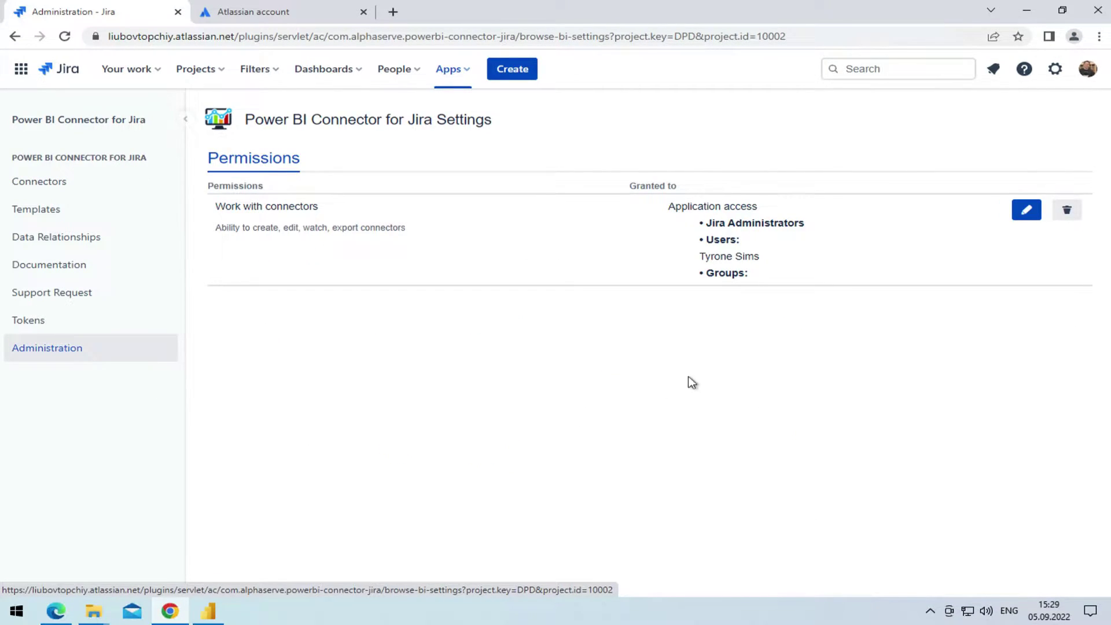
Create a new data source named 'Export JWM and JS tables with filters'
left_click(81, 187)
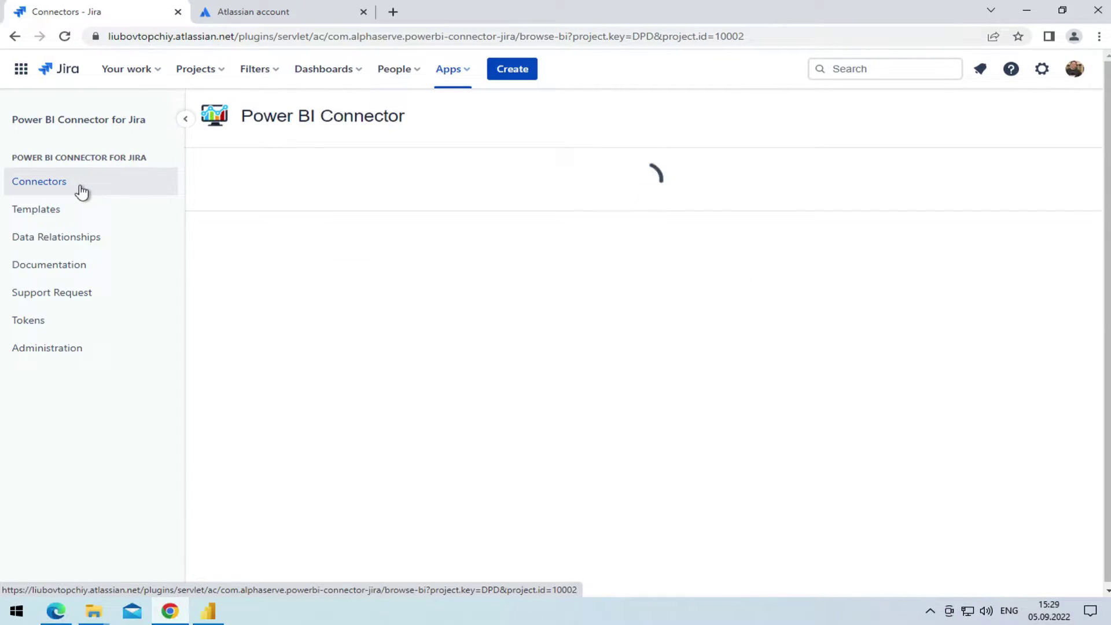
left_click(218, 214)
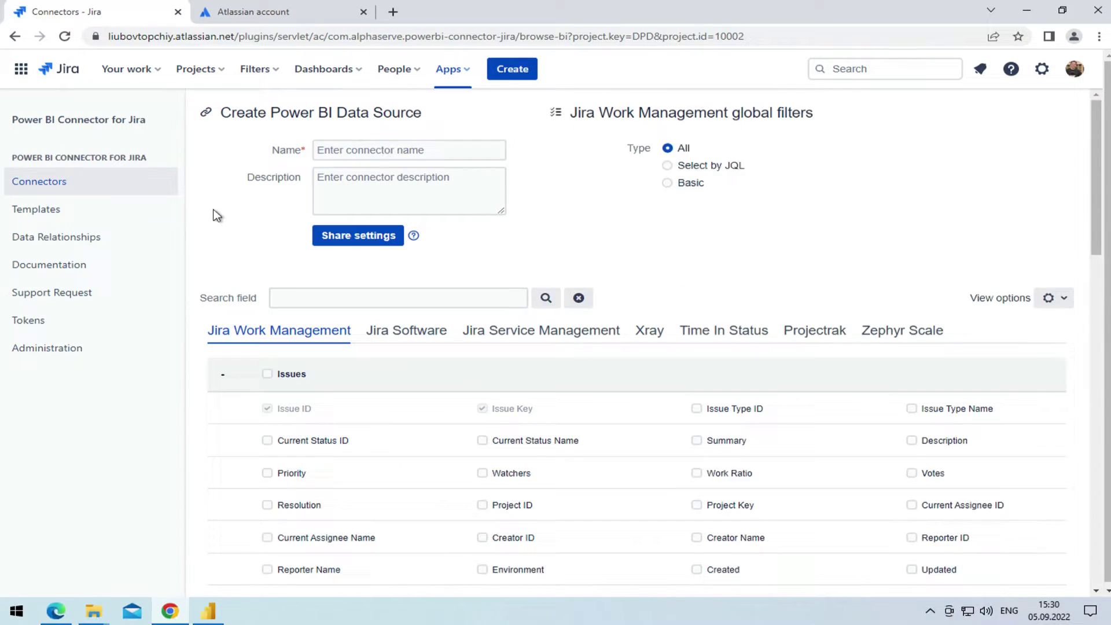
left_click(353, 150)
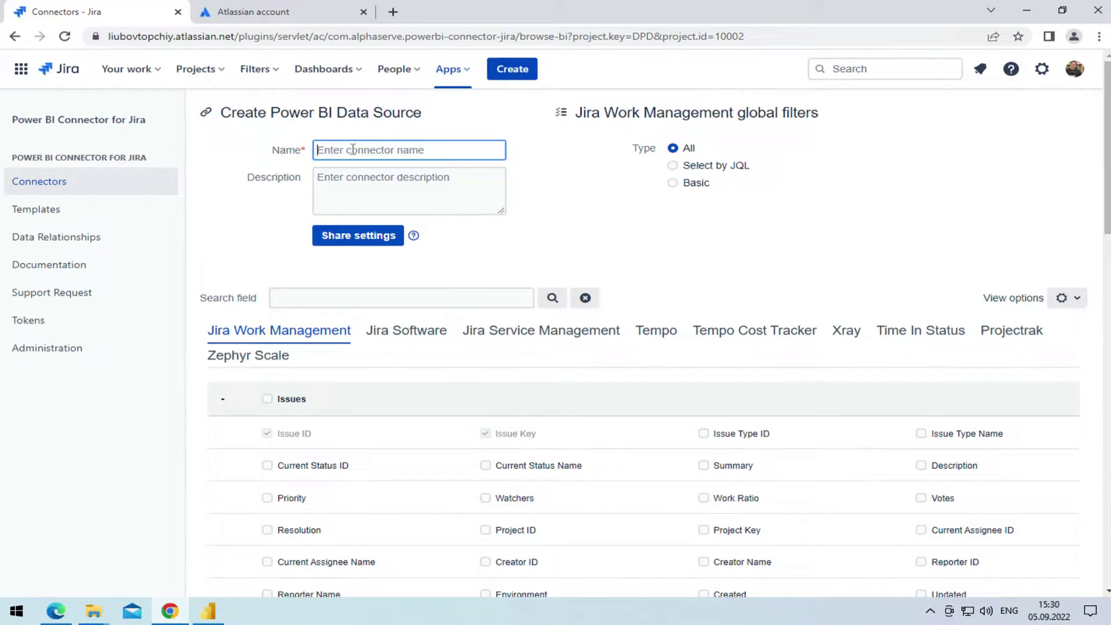
type("Export JWM and JS tables with filters")
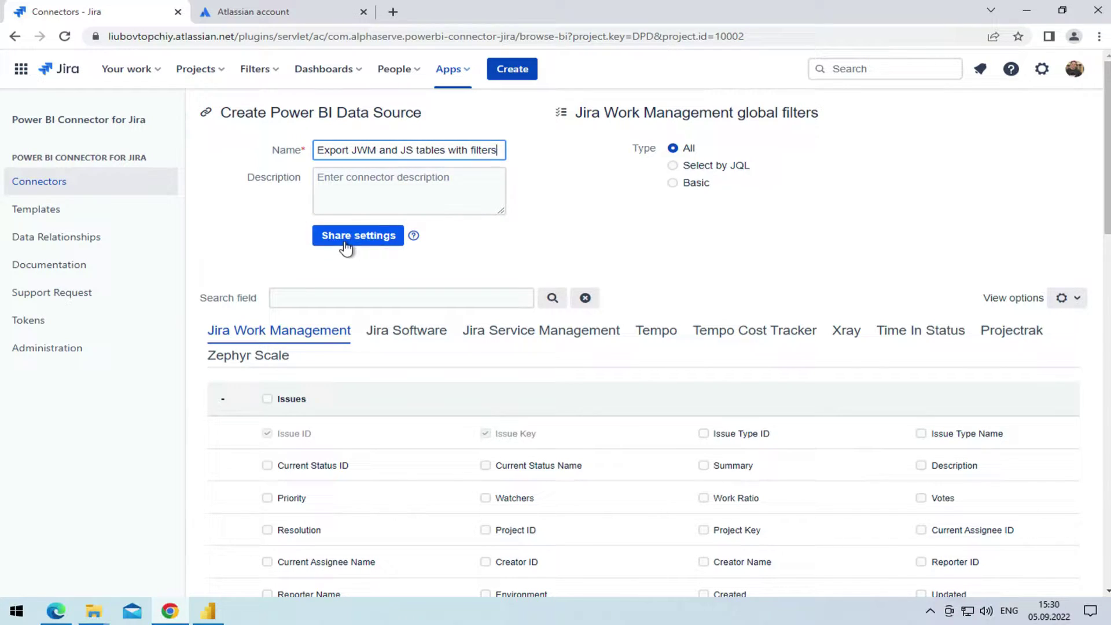
Share the data source with one user and the administrators group
left_click(347, 235)
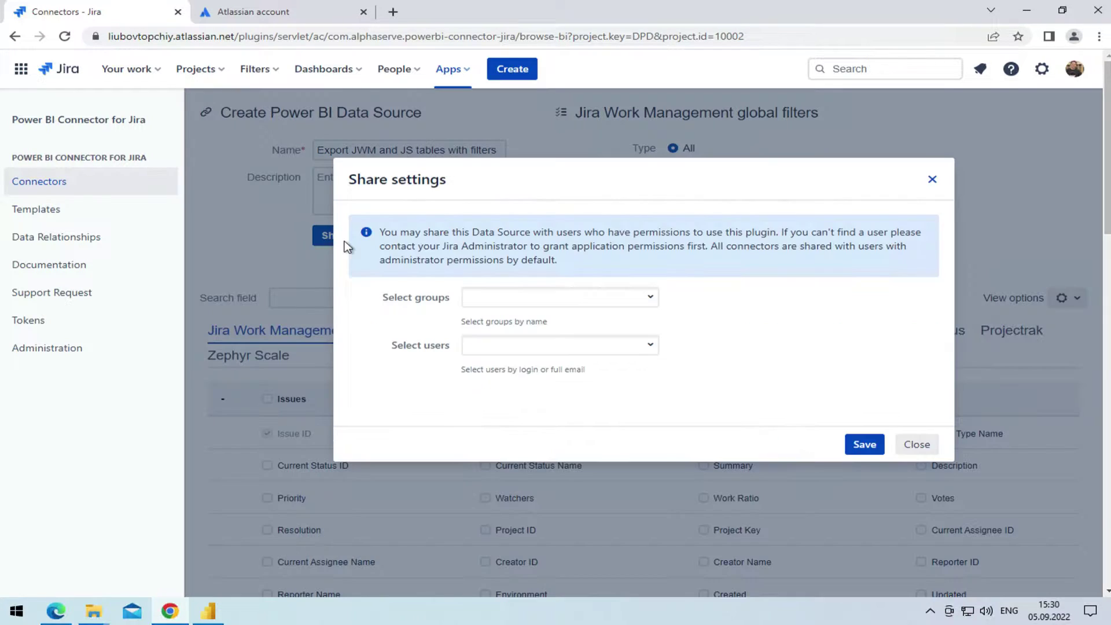
left_click(483, 345)
type("D")
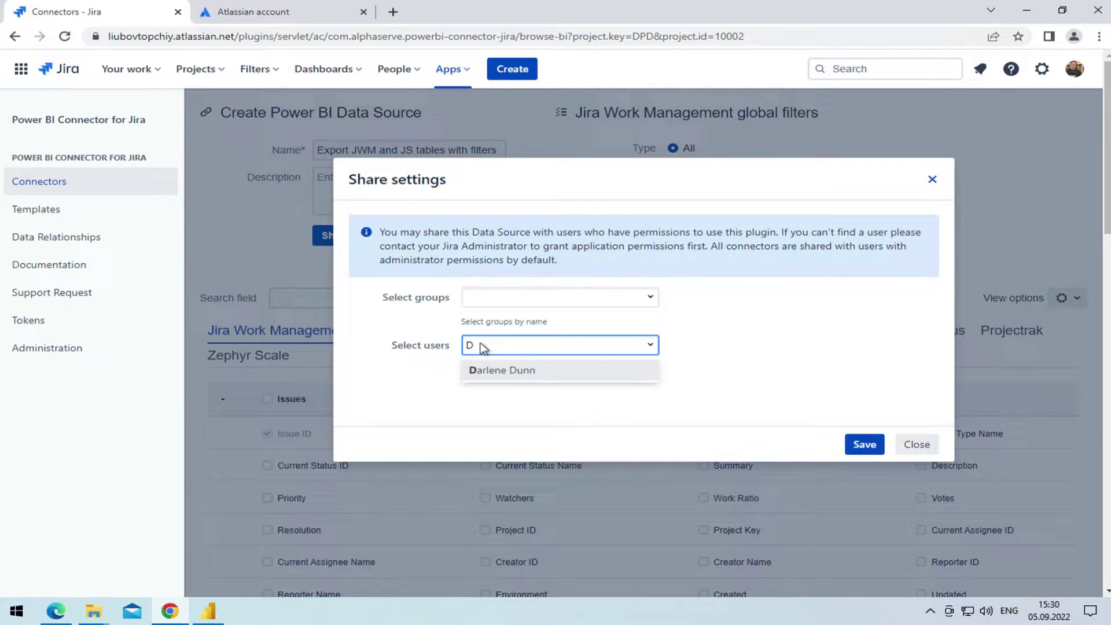
left_click(486, 370)
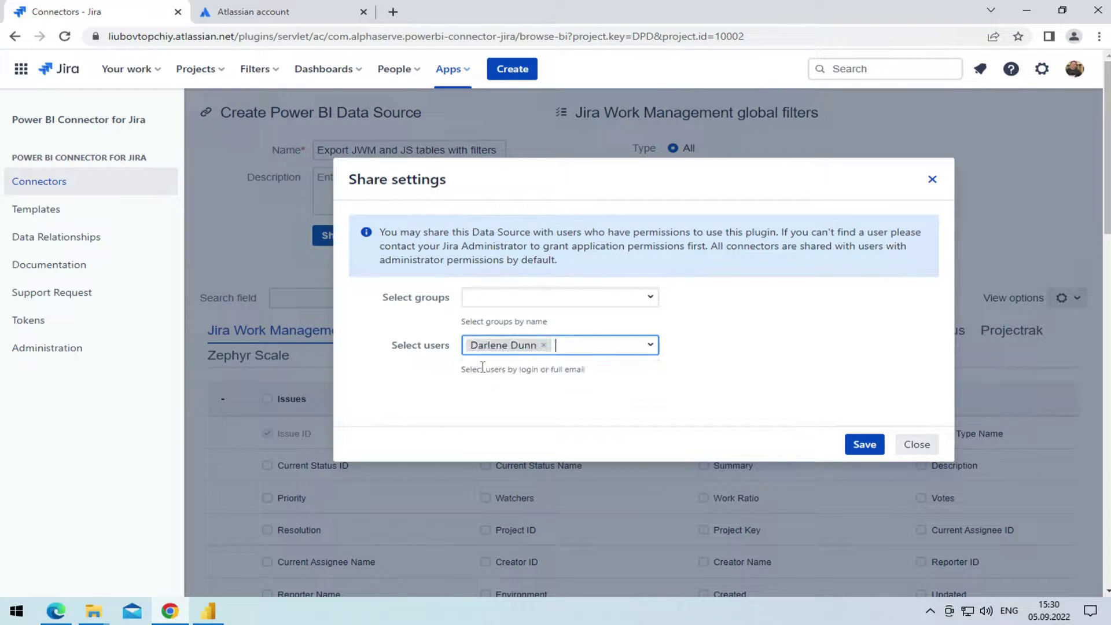
left_click(571, 298)
left_click(557, 326)
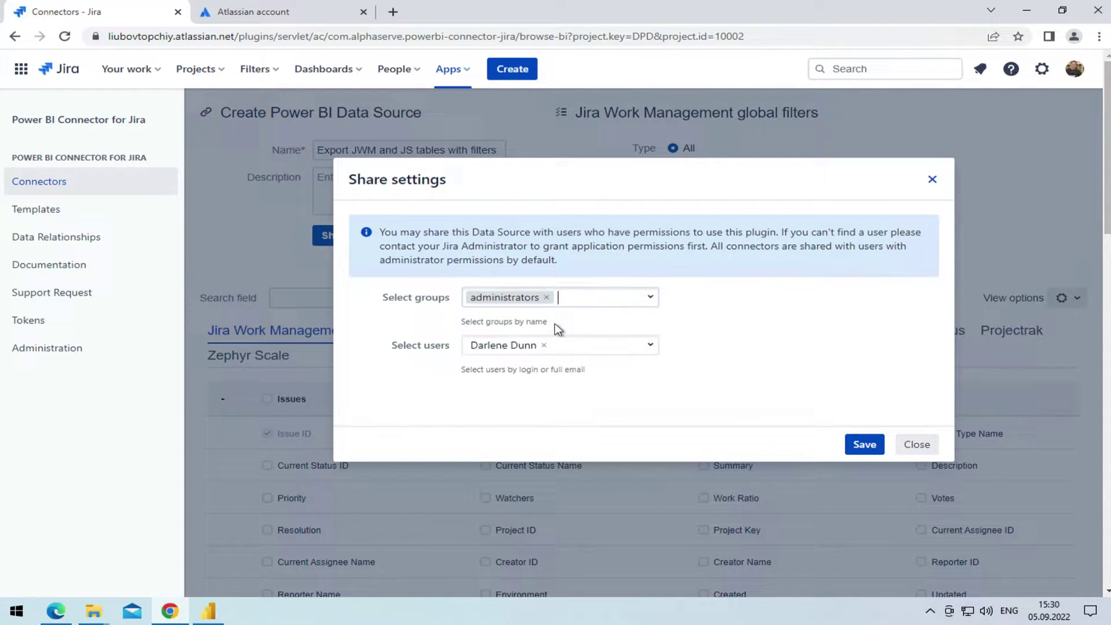
Save sharing, then include all Issues and Projects fields plus Users' User Name
left_click(865, 445)
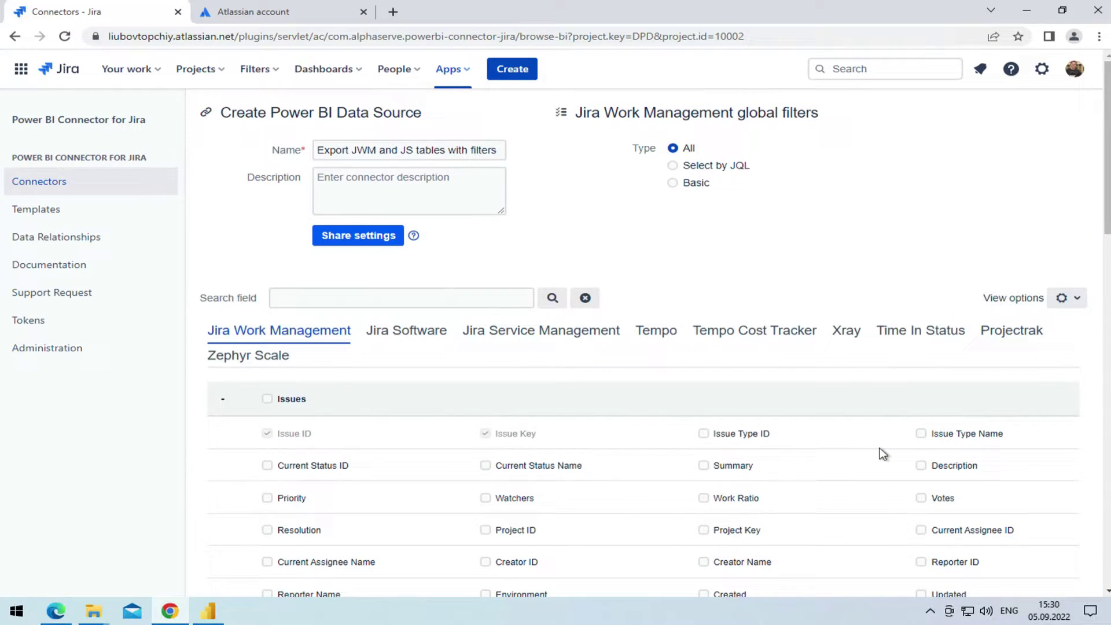
scroll(791, 430, "down", 4)
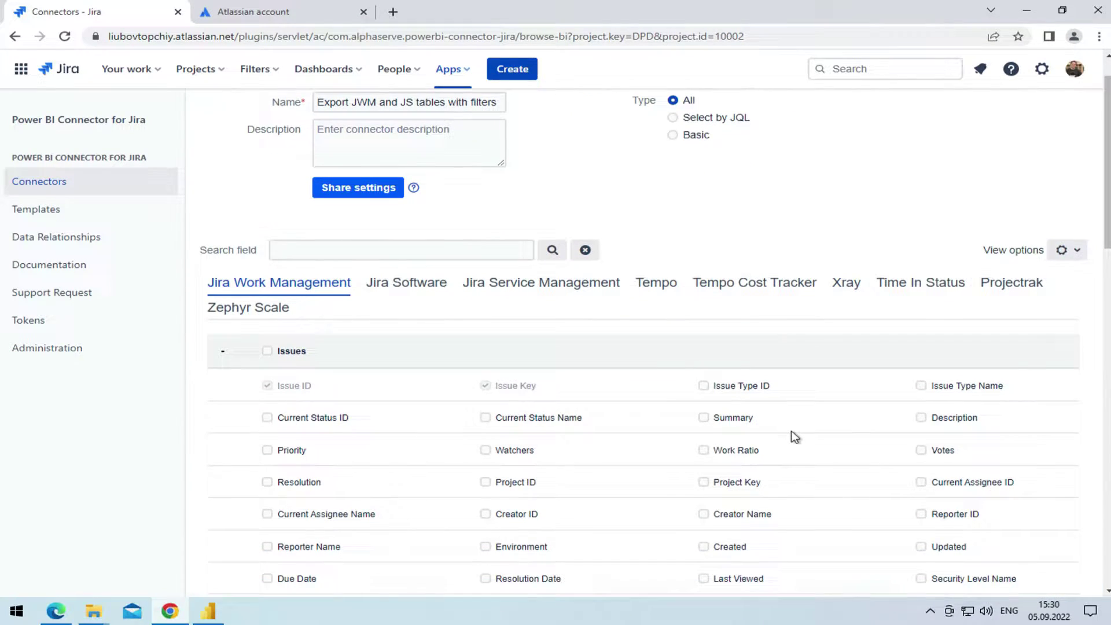
scroll(791, 431, "down", 1)
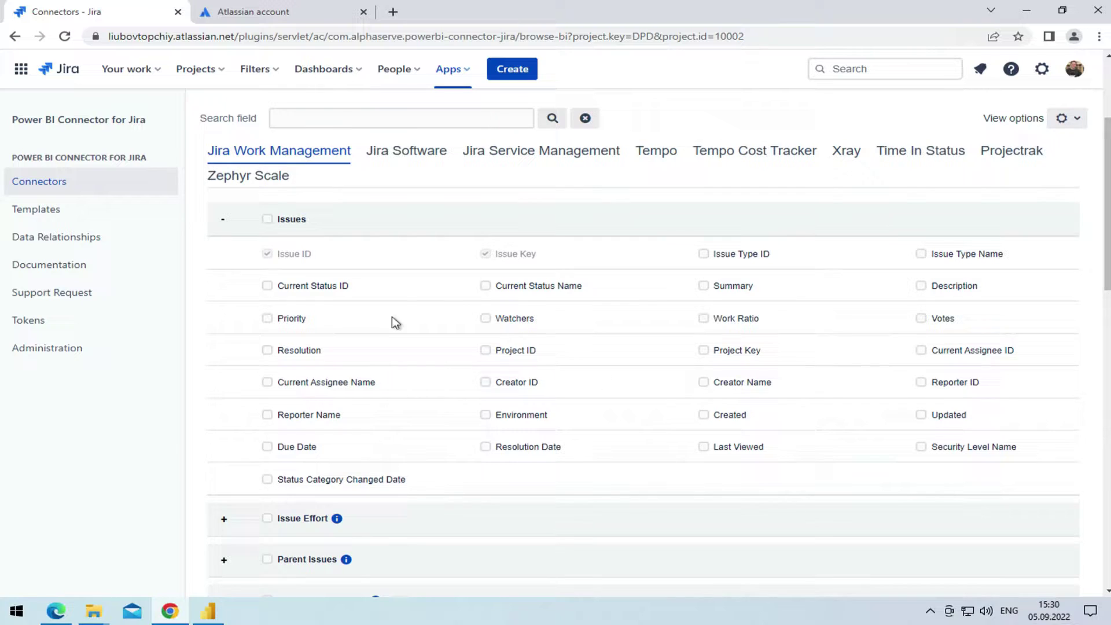
left_click(267, 219)
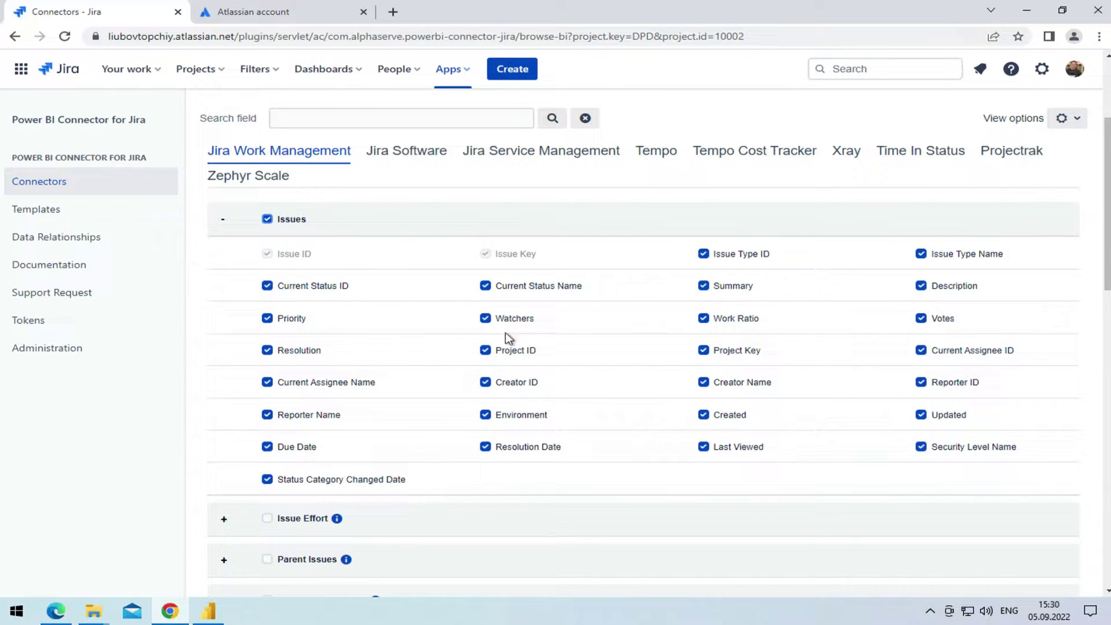
scroll(588, 409, "down", 3)
scroll(588, 409, "down", 3)
scroll(588, 409, "down", 2)
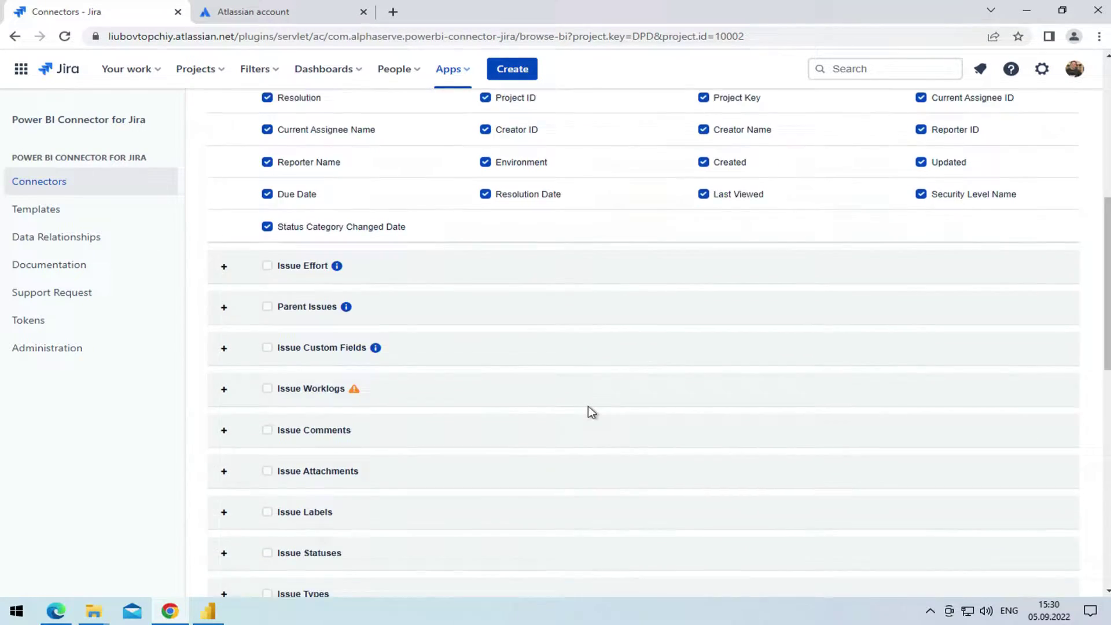
scroll(588, 409, "down", 2)
scroll(588, 409, "down", 1)
scroll(587, 409, "down", 1)
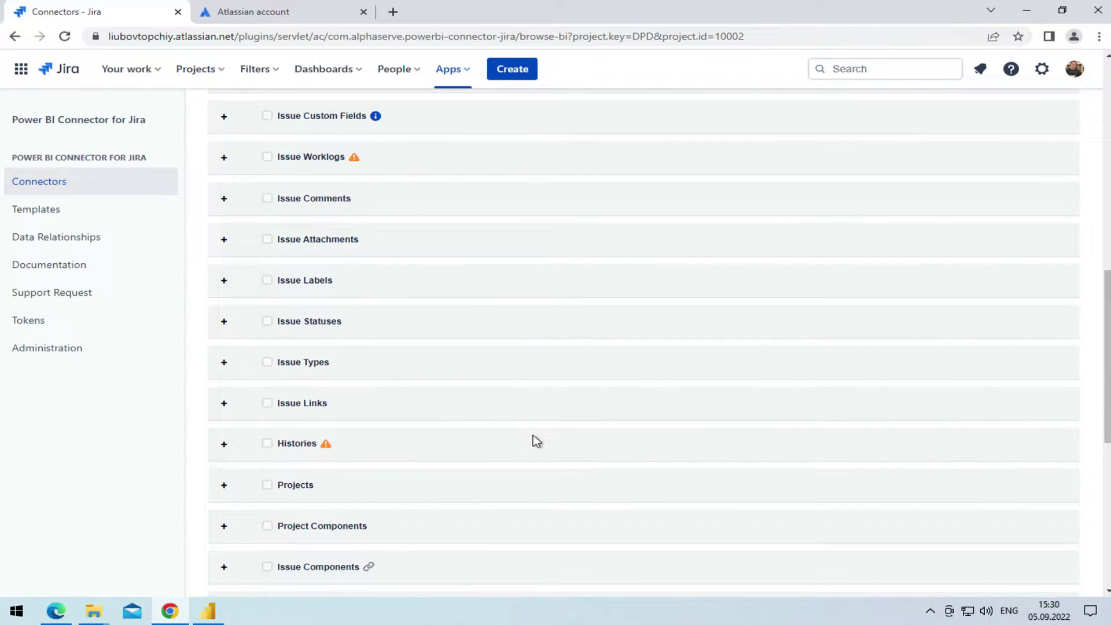
left_click(267, 485)
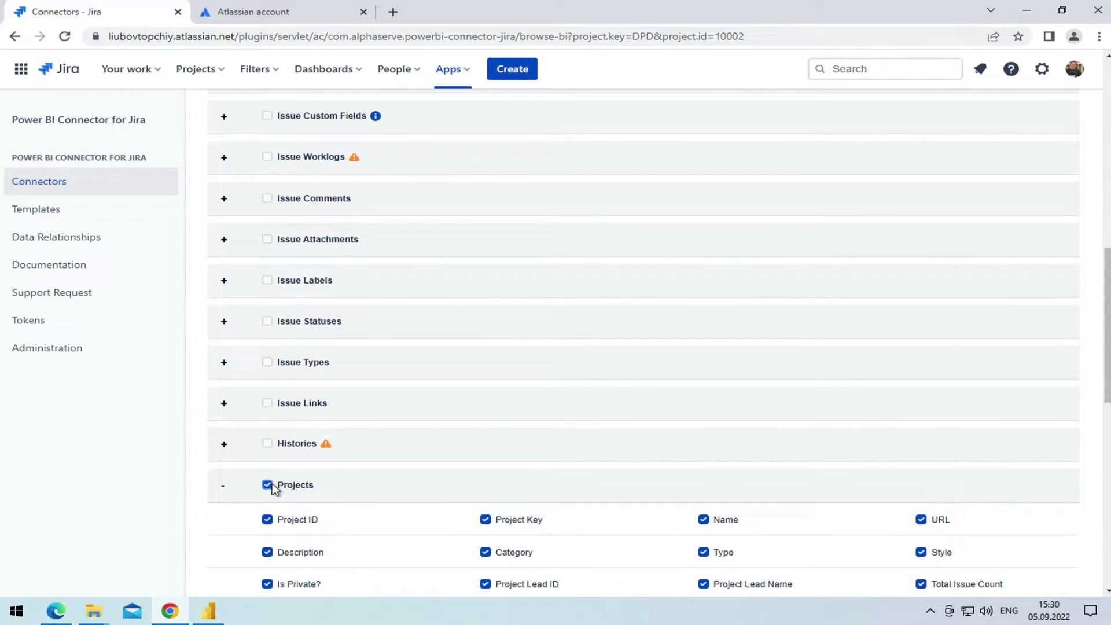
scroll(673, 476, "down", 3)
scroll(673, 476, "down", 3)
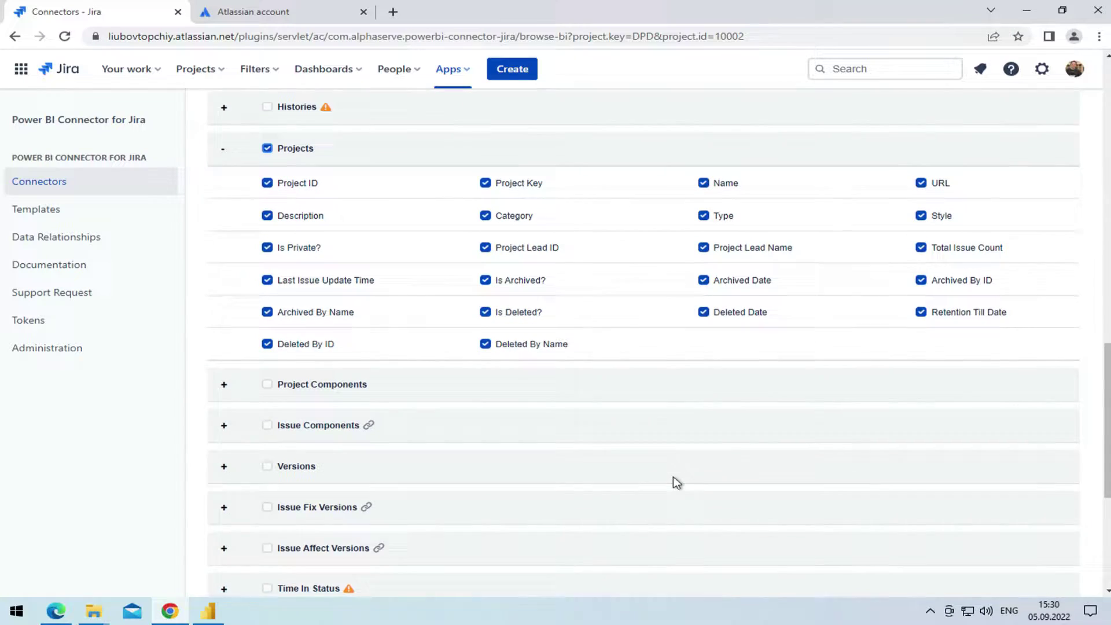
scroll(673, 476, "down", 1)
scroll(673, 477, "down", 1)
scroll(673, 477, "down", 2)
scroll(673, 476, "down", 1)
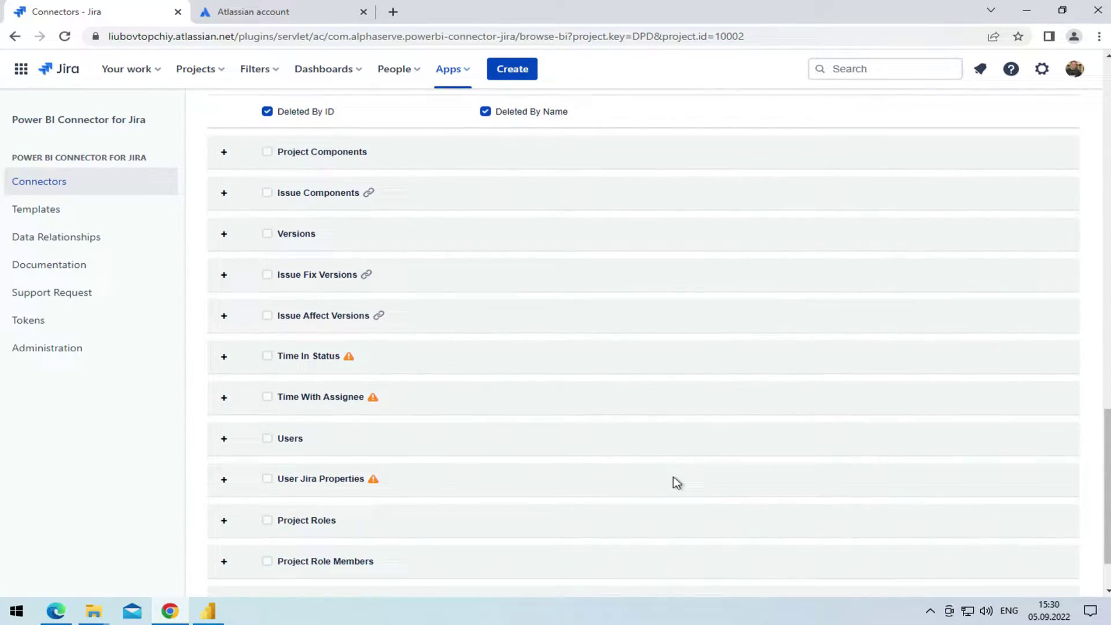
scroll(673, 476, "down", 1)
scroll(673, 476, "down", 1)
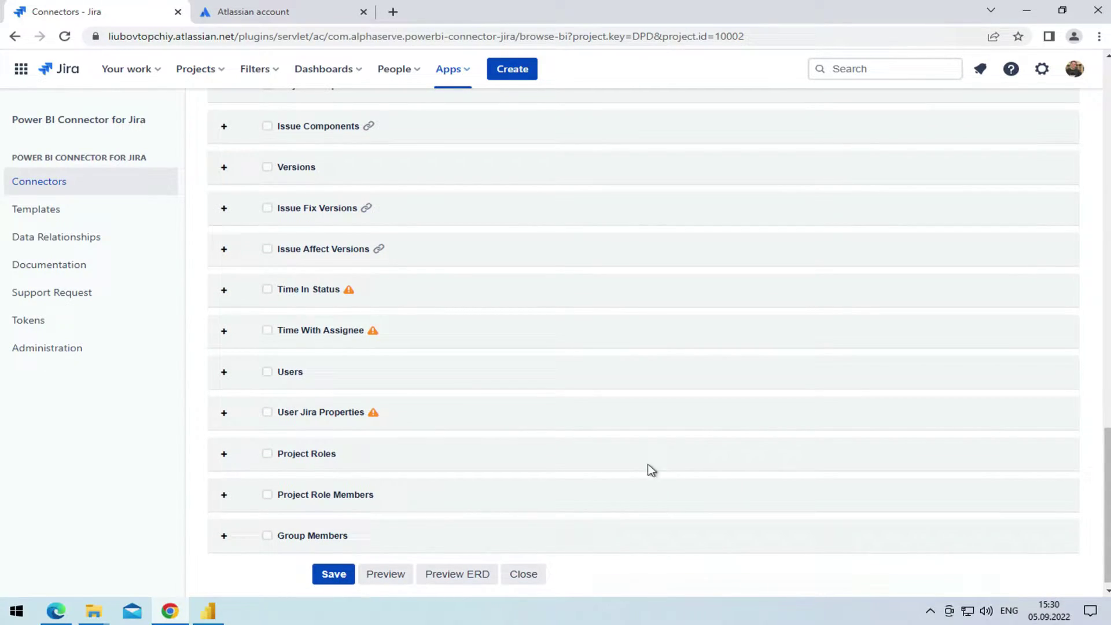
left_click(224, 371)
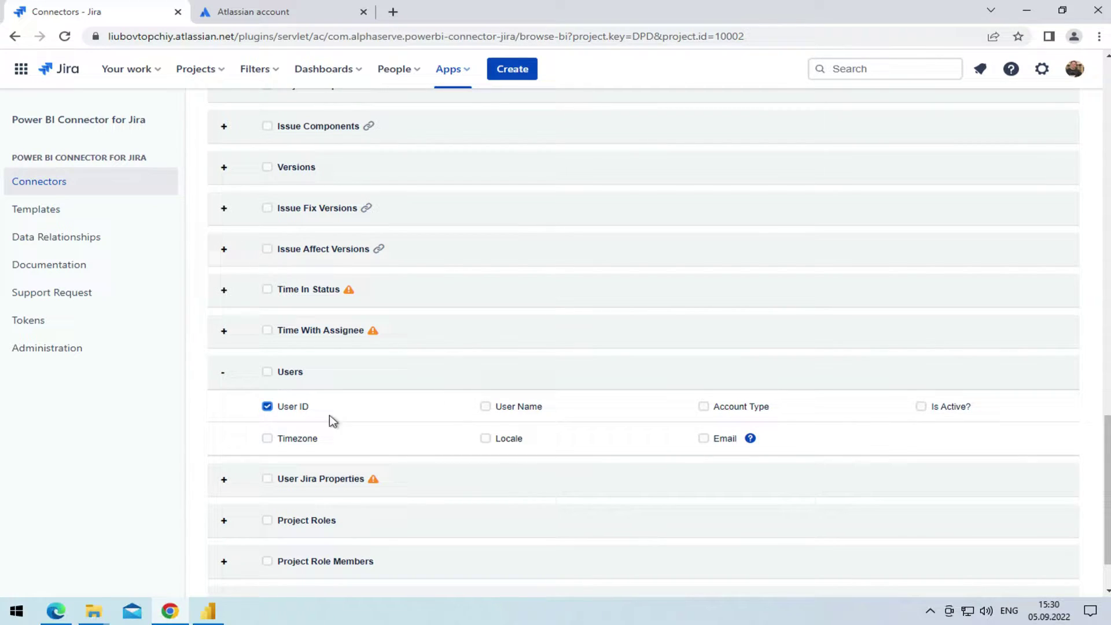
left_click(485, 407)
scroll(680, 274, "up", 10)
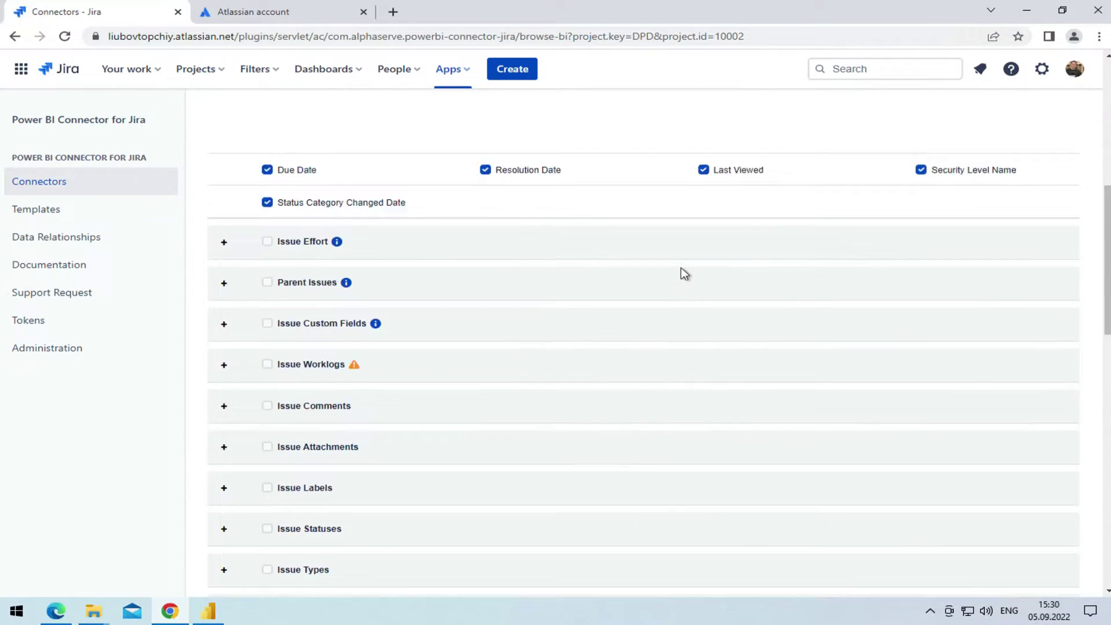
scroll(681, 273, "up", 10)
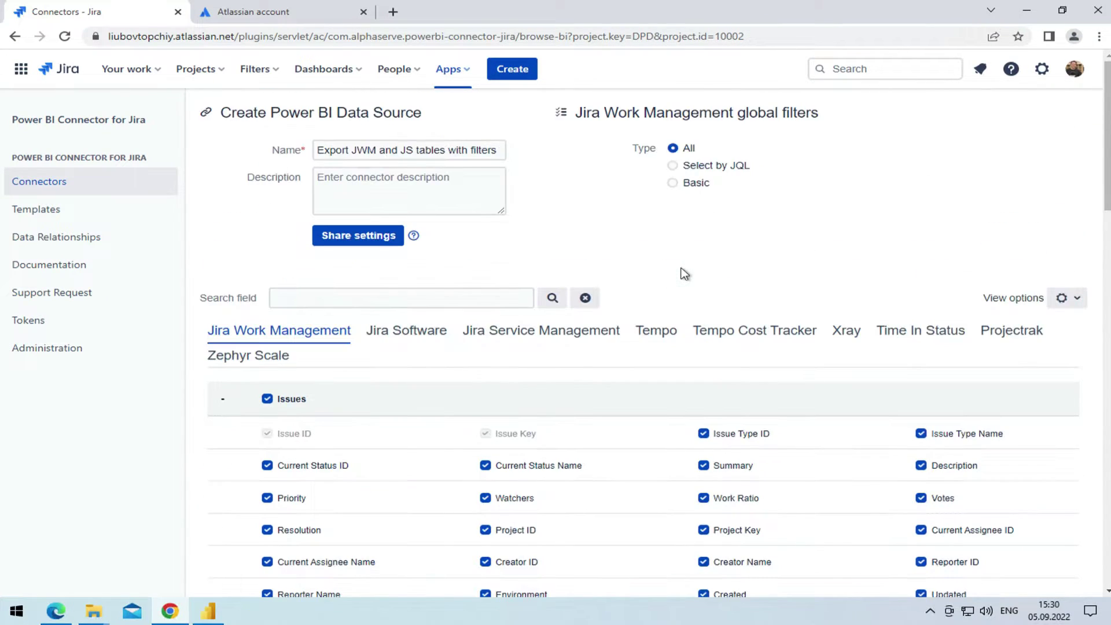
Set a JQL global filter 'reporter = a specific user', preview results, and submit it
left_click(673, 165)
left_click(685, 208)
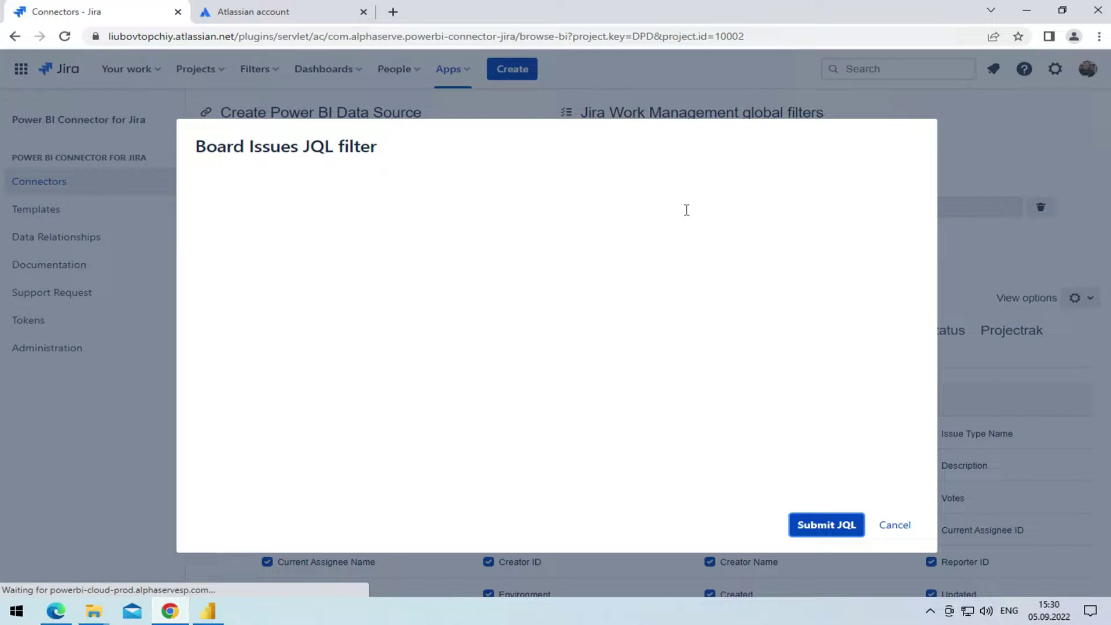
type("re")
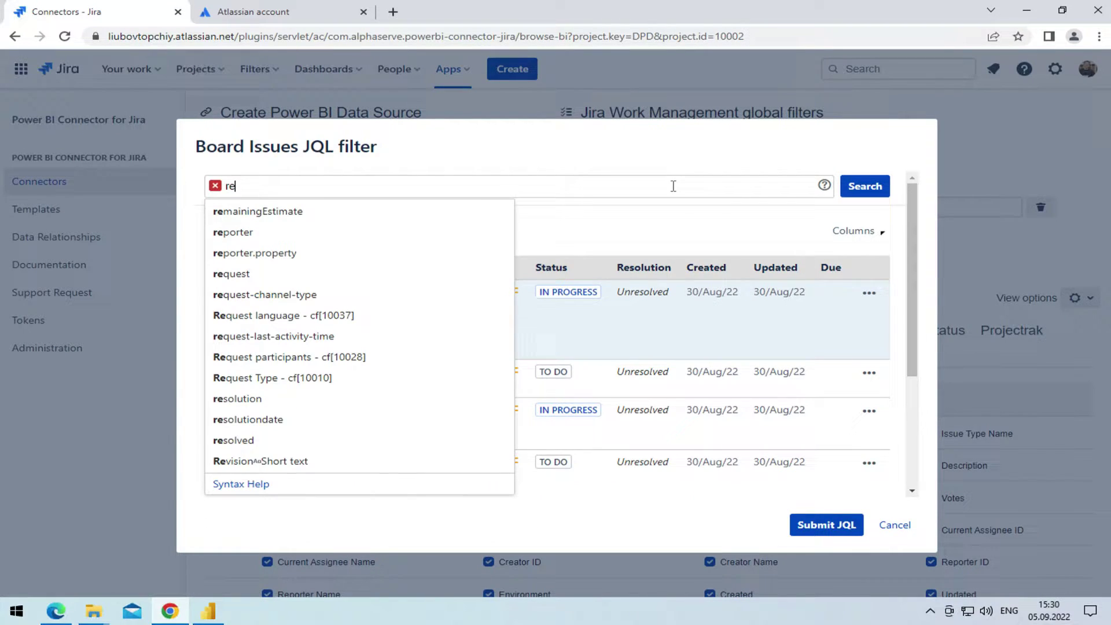
left_click(413, 232)
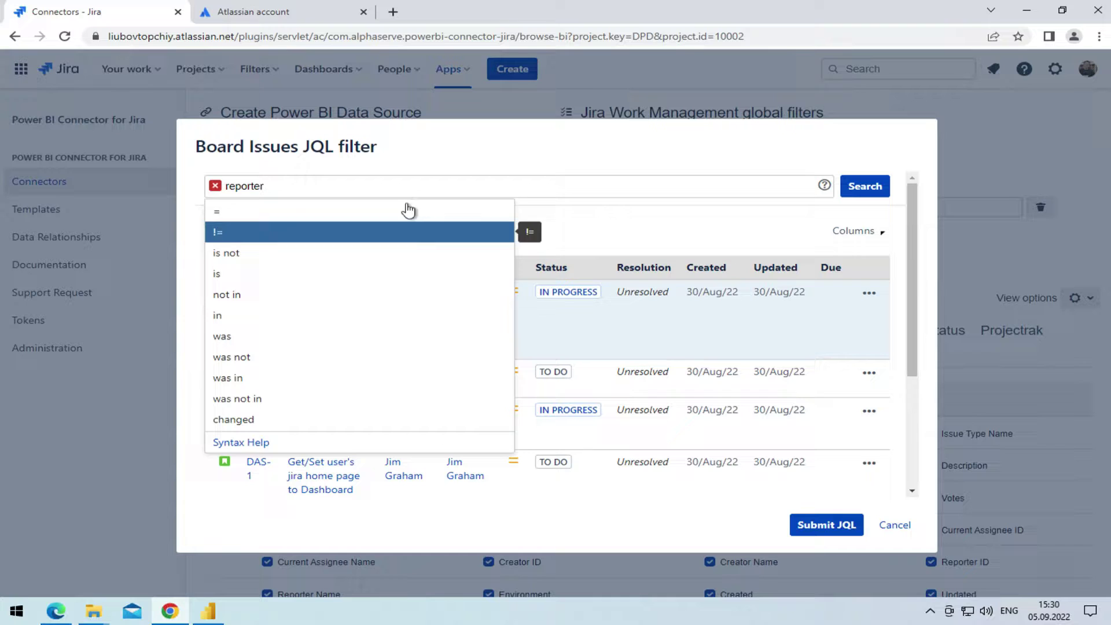
left_click(408, 228)
type("= J")
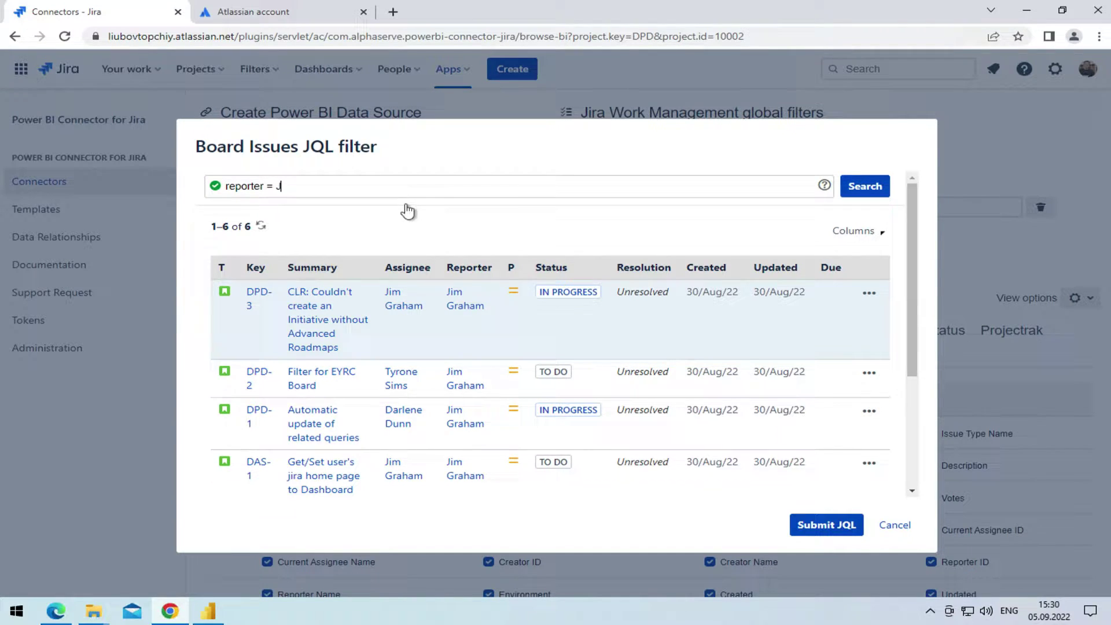
left_click(405, 208)
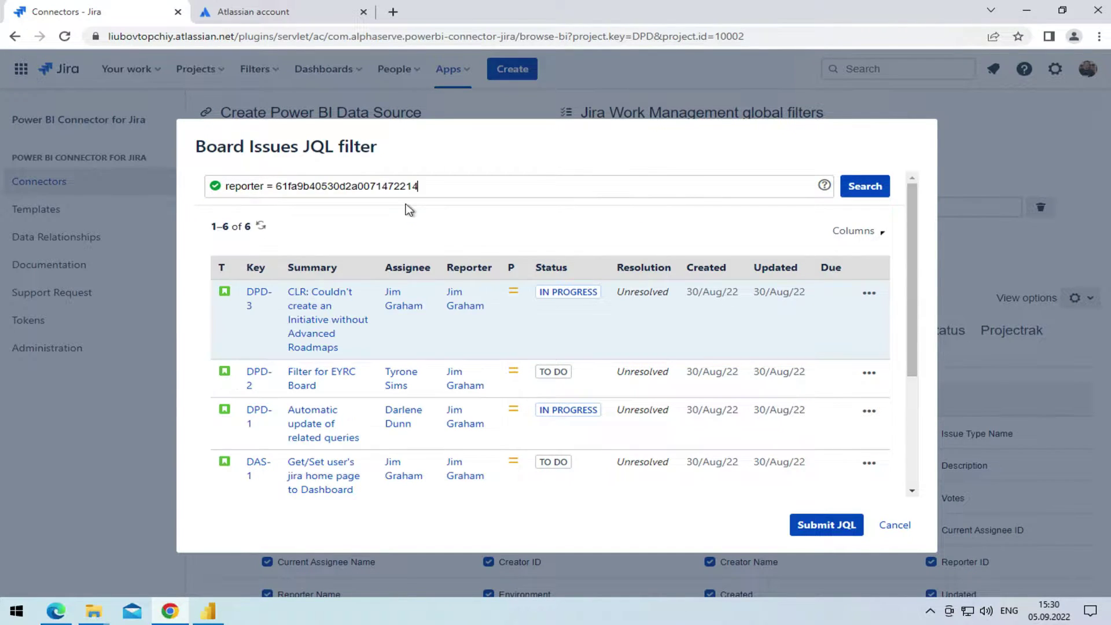
left_click(864, 186)
left_click(826, 525)
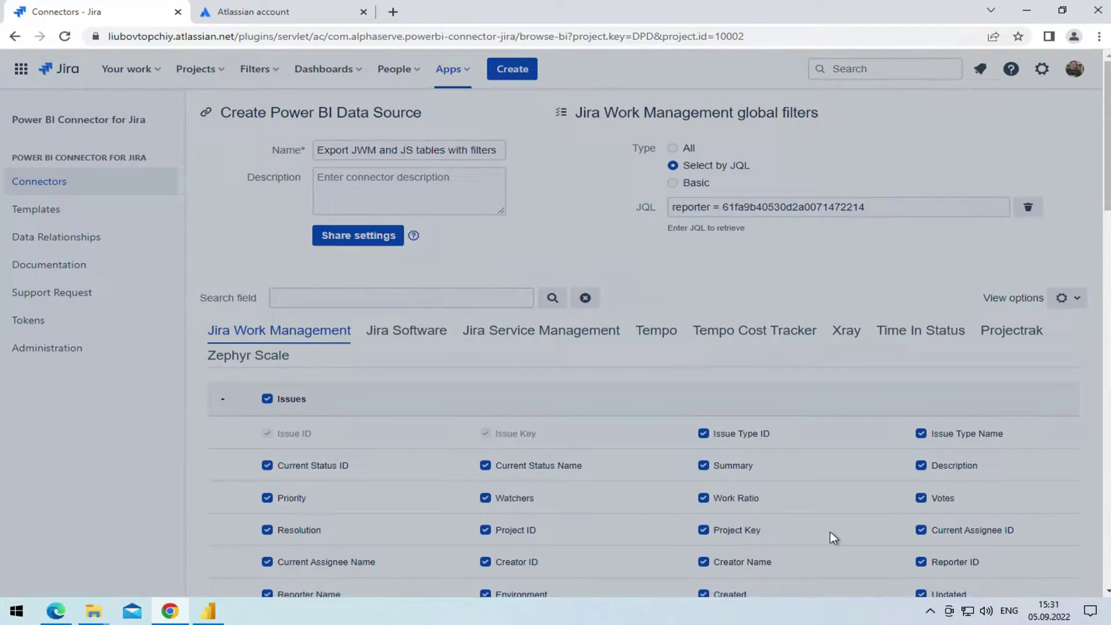
Use basic issue filters with project BCP and issue types Bug and Story
left_click(673, 184)
left_click(694, 209)
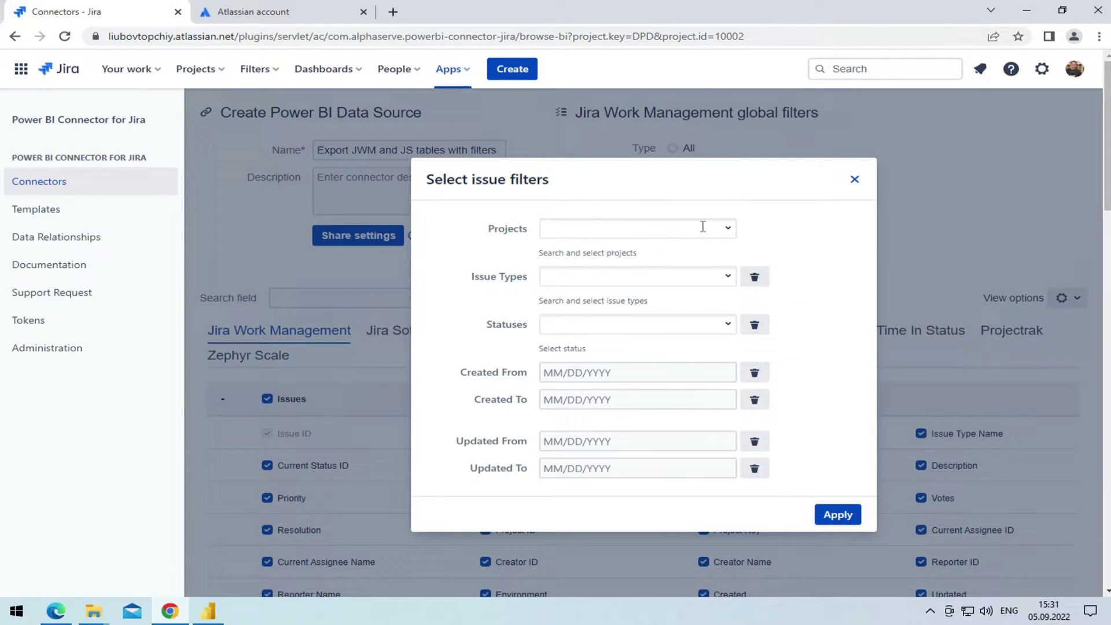
left_click(702, 228)
left_click(626, 255)
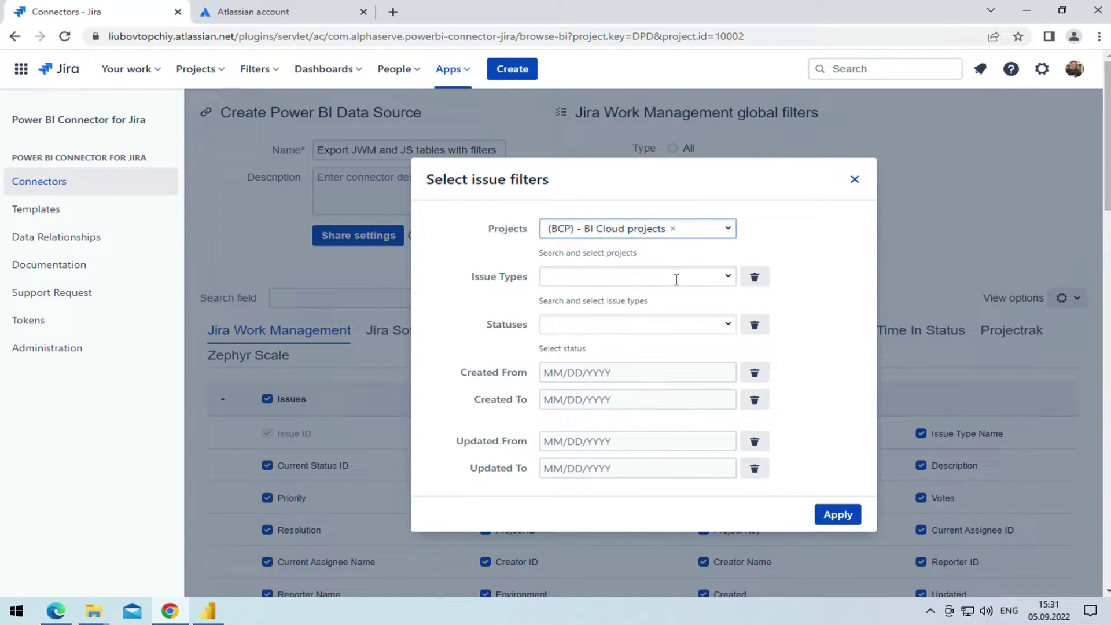
left_click(676, 279)
left_click(603, 348)
left_click(670, 280)
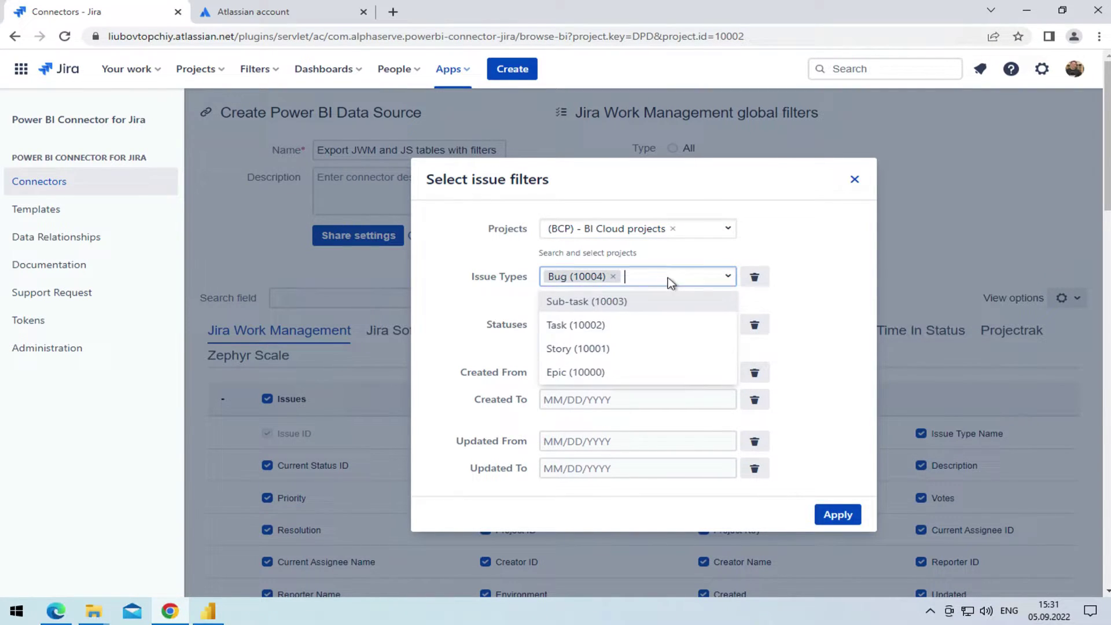
left_click(578, 349)
Add statuses In Progress and Done, and created dates 08/01/2022 to 09/05/2022
left_click(660, 325)
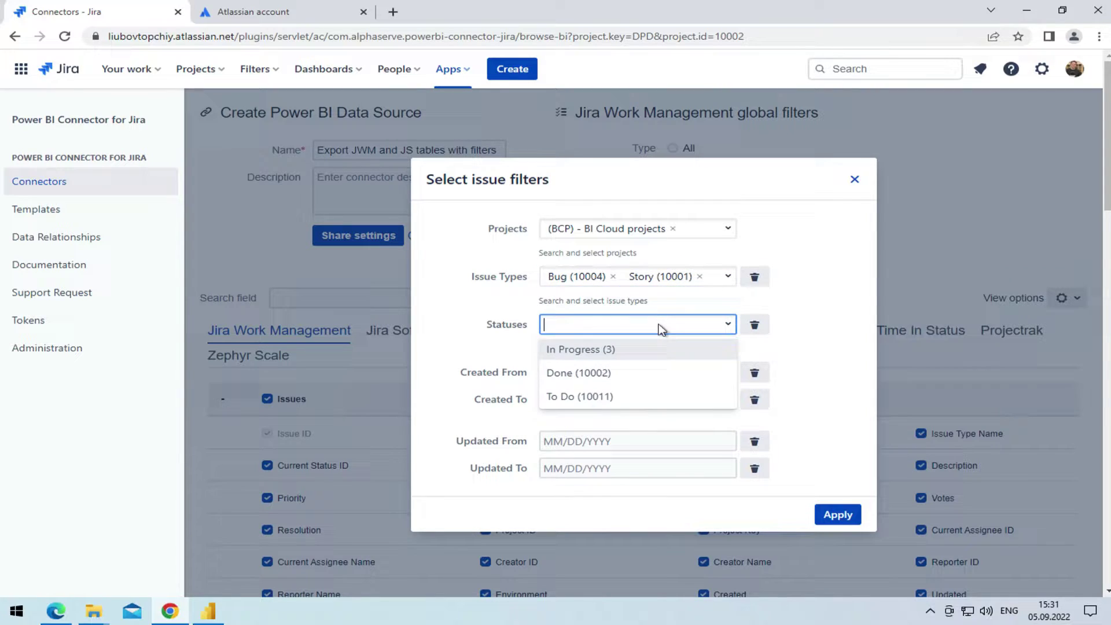
left_click(634, 349)
left_click(658, 325)
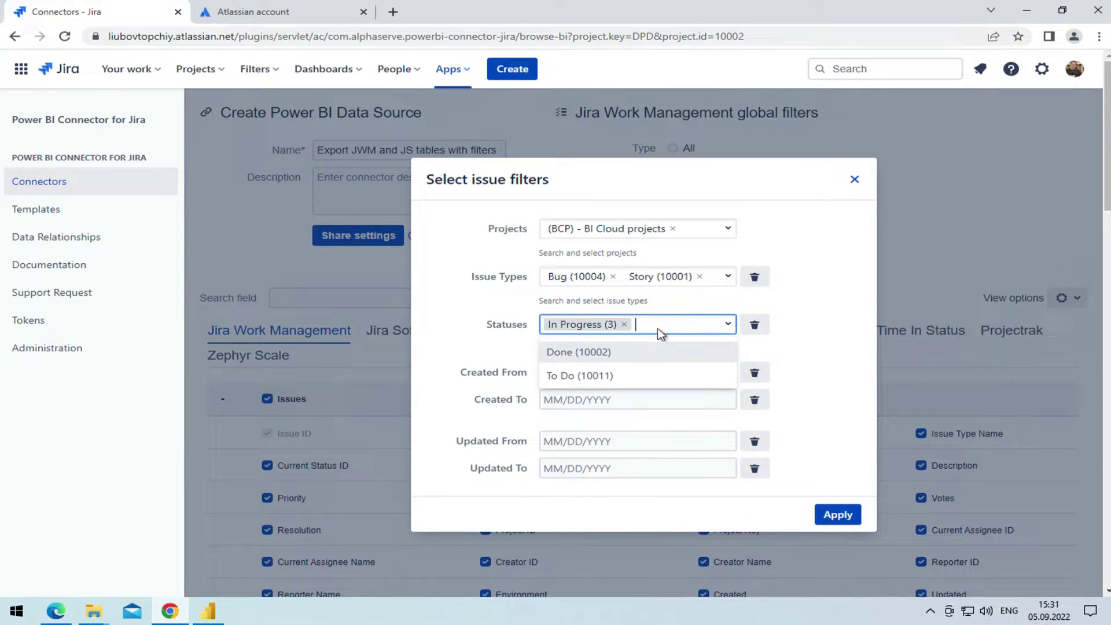
left_click(625, 351)
left_click(642, 386)
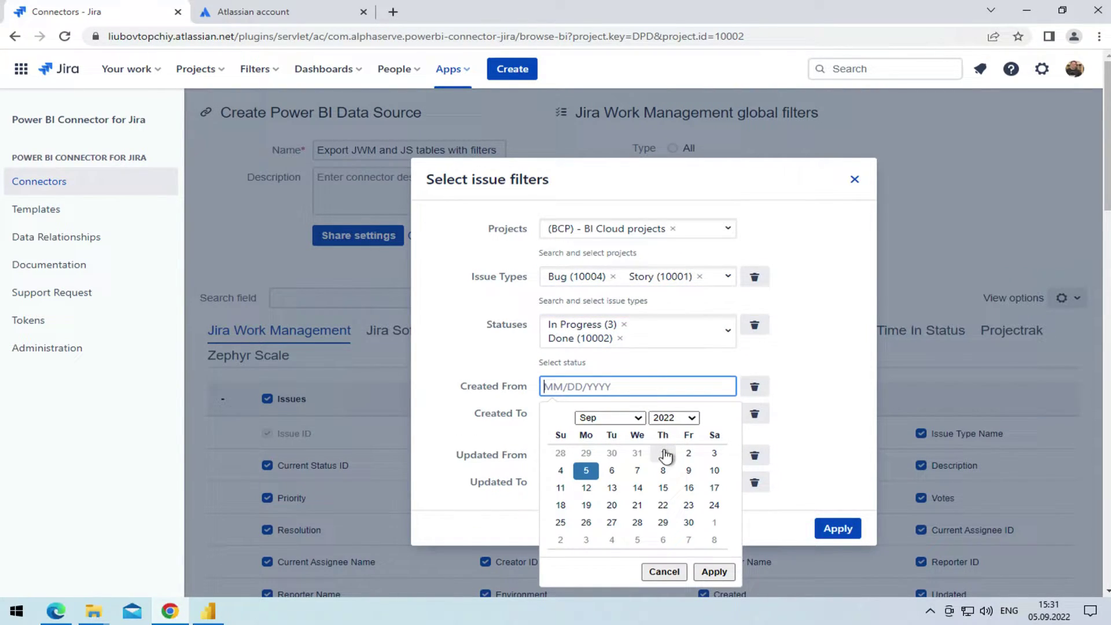
left_click(637, 453)
left_click(585, 454)
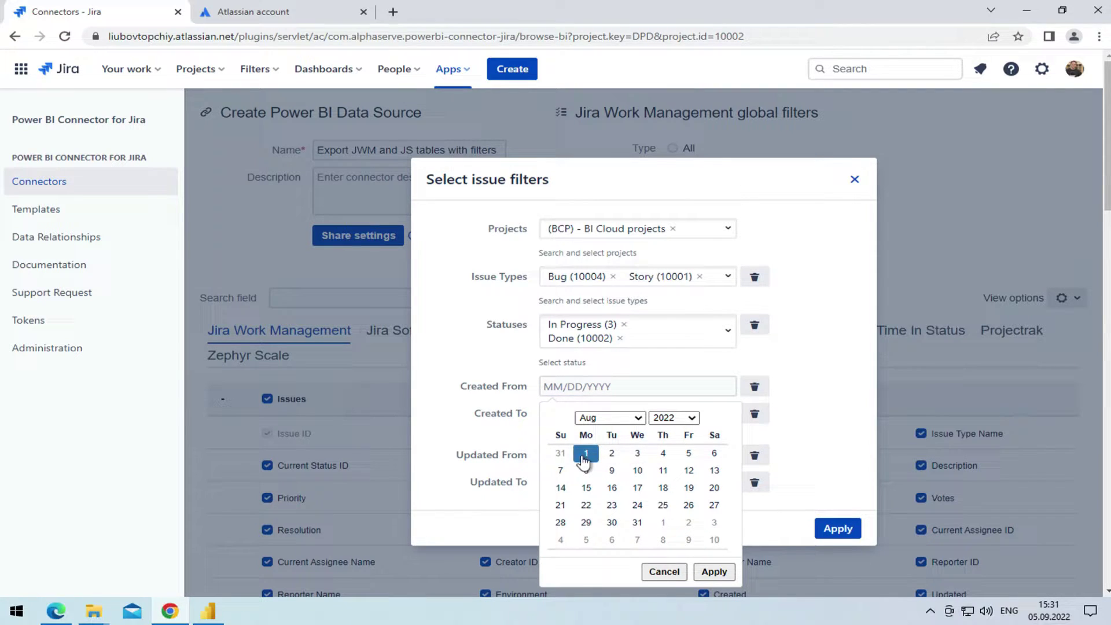
left_click(713, 571)
left_click(639, 414)
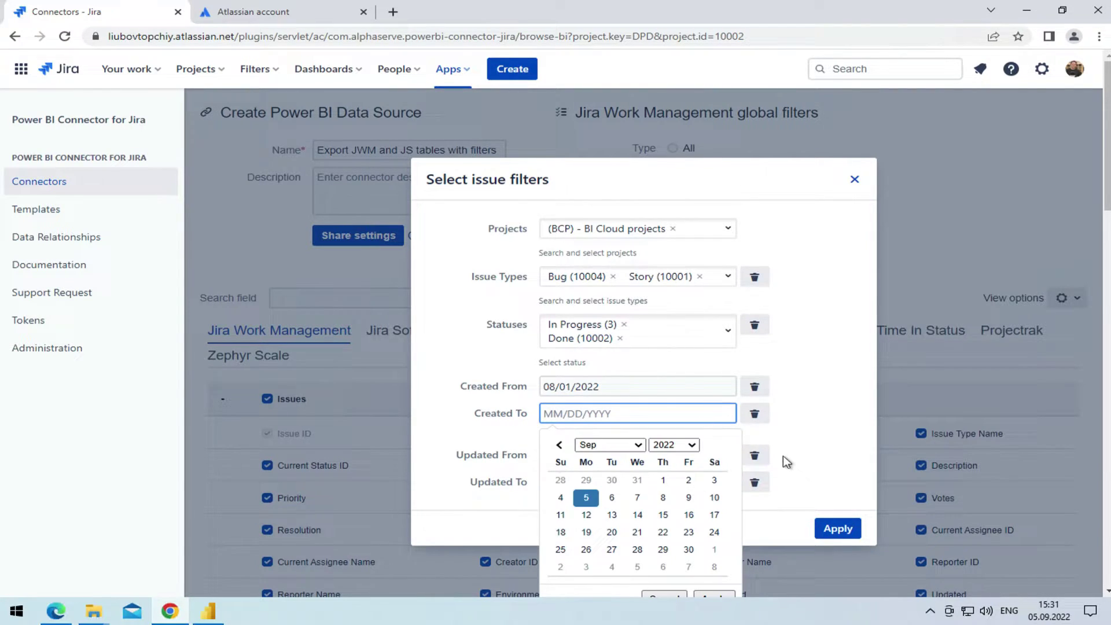
scroll(783, 455, "down", 1)
left_click(715, 559)
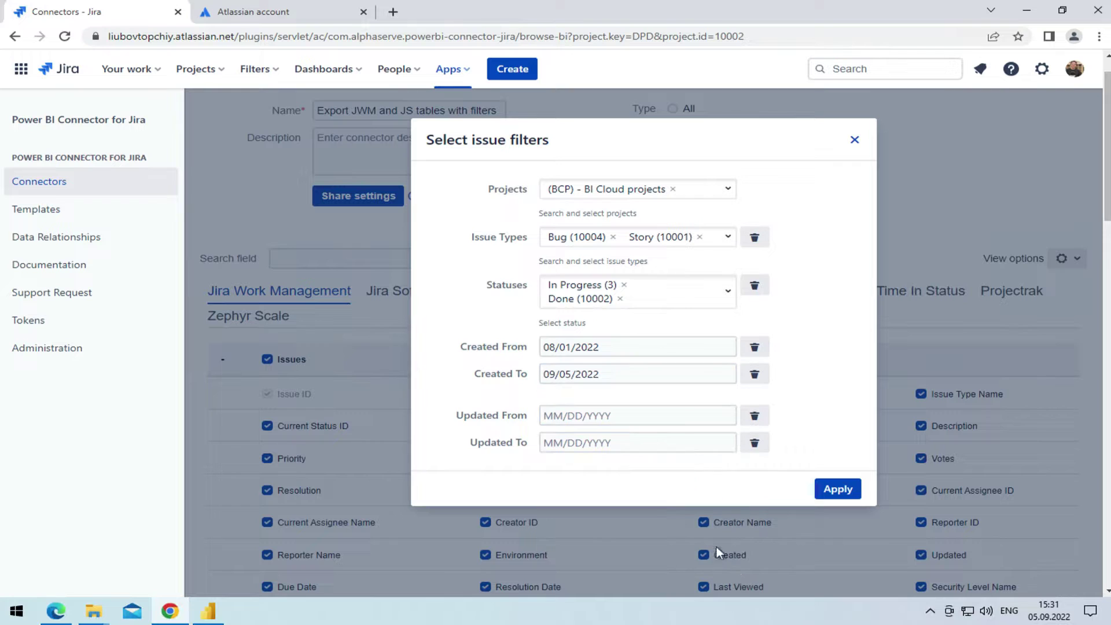
Set updated dates 09/01/2022 to 09/05/2022, apply filters, and preview the relationship diagram
left_click(682, 417)
scroll(816, 426, "down", 1)
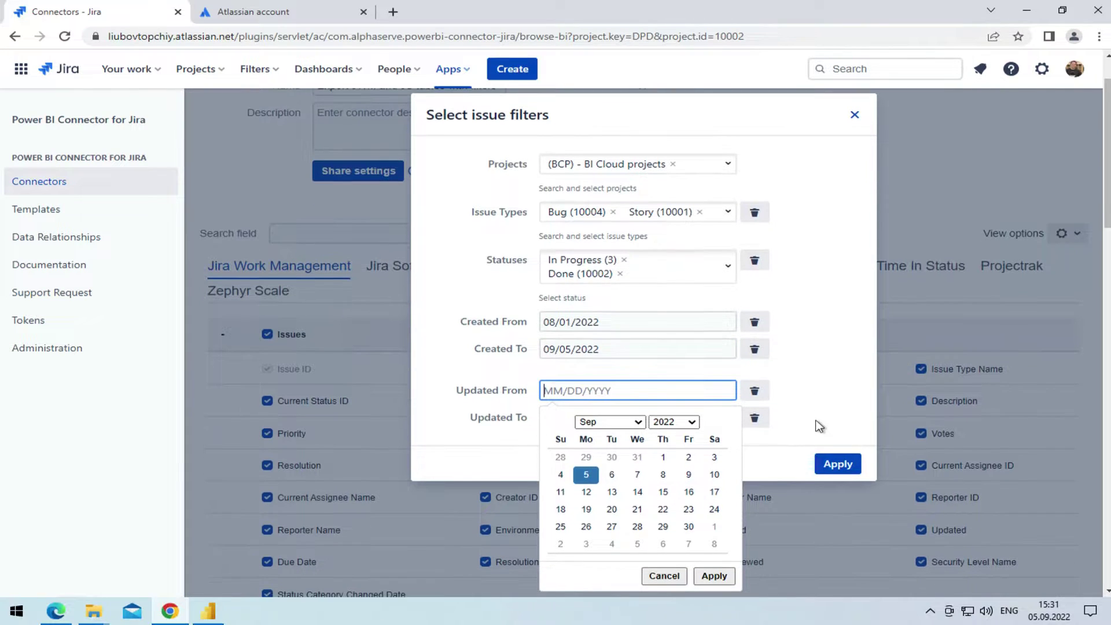
left_click(662, 457)
left_click(713, 576)
left_click(638, 417)
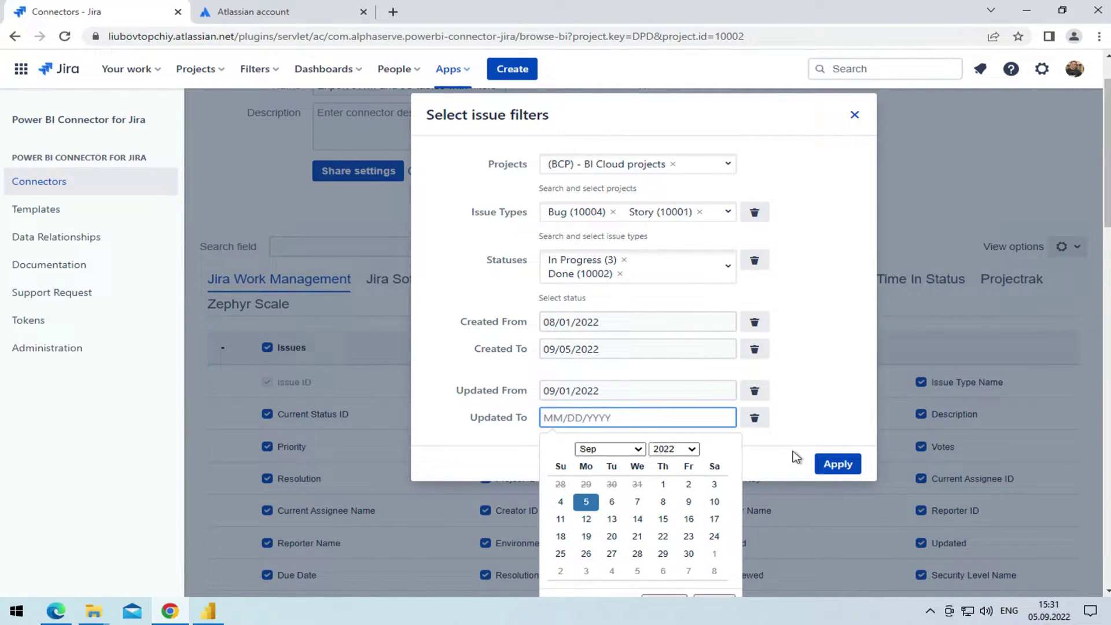
scroll(797, 456, "down", 1)
left_click(714, 565)
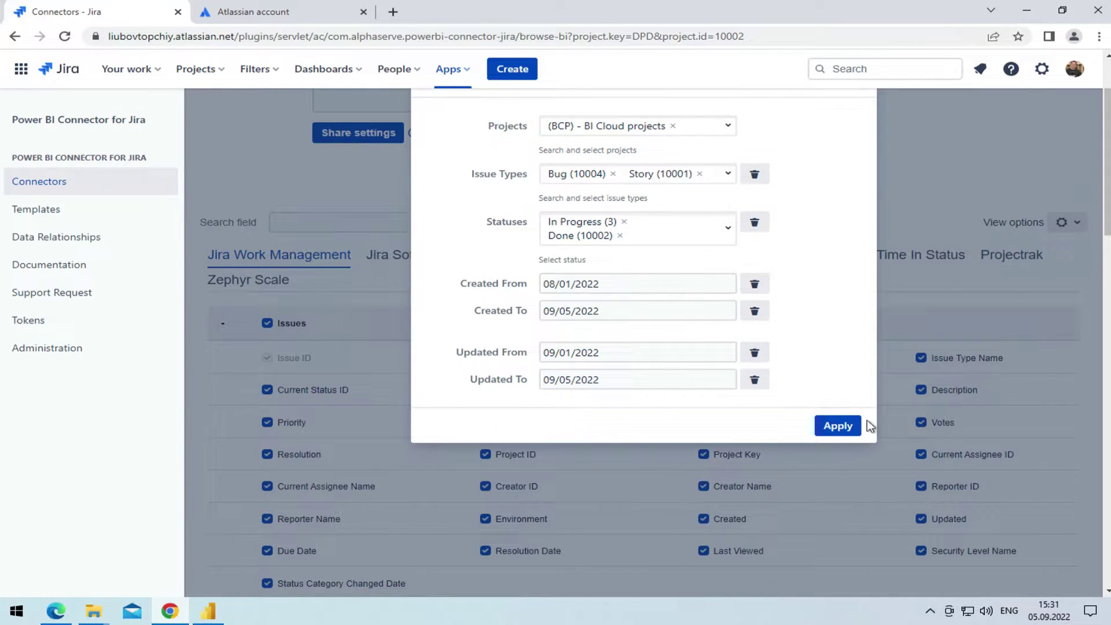
left_click(838, 426)
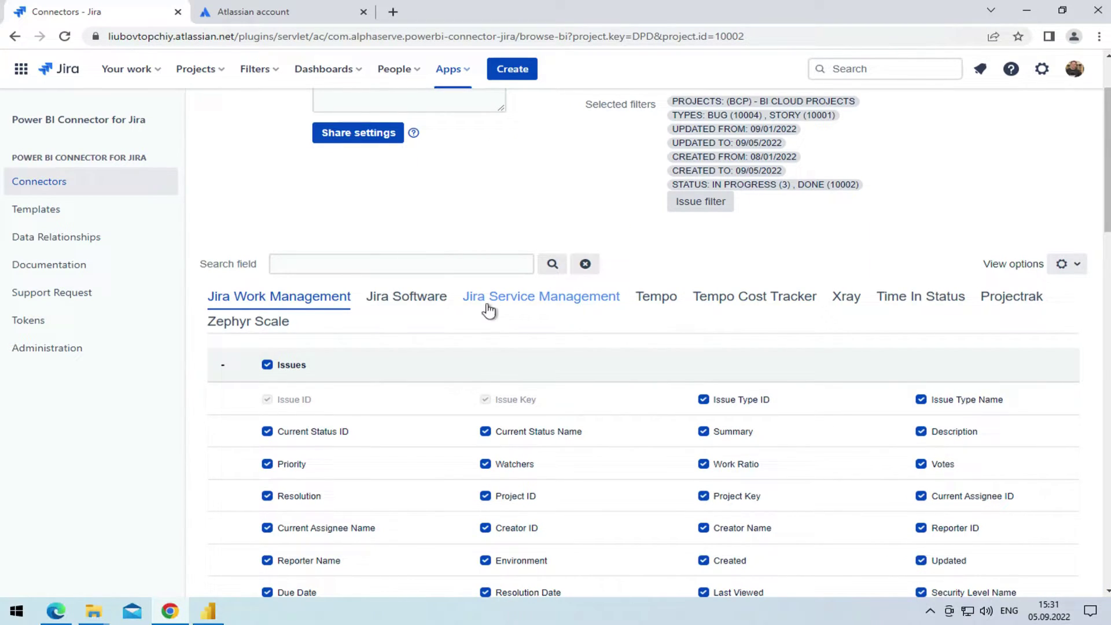
left_click(406, 296)
scroll(760, 199, "up", 2)
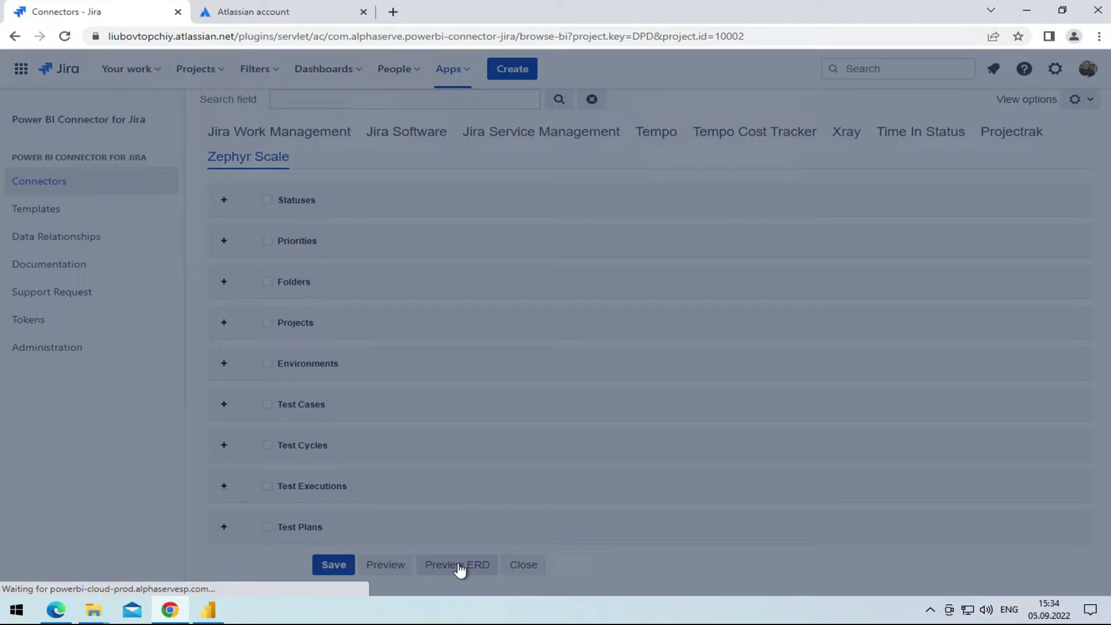
left_click(459, 570)
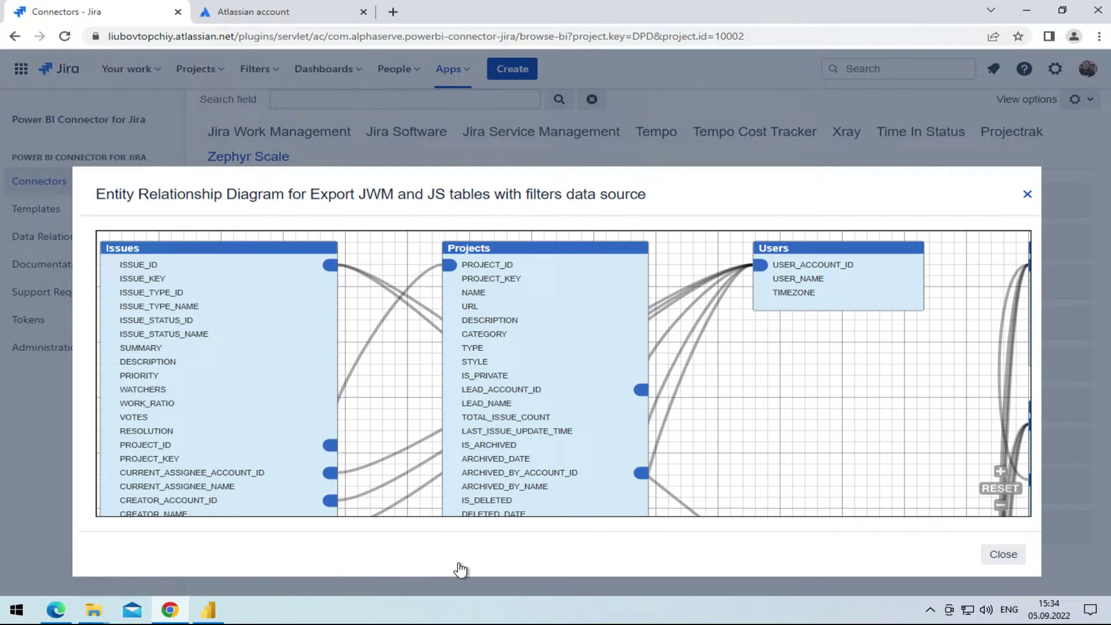
Zoom out and pan the relationship diagram, inspect two relationship lines, then close it
left_click(1000, 505)
left_click(1001, 505)
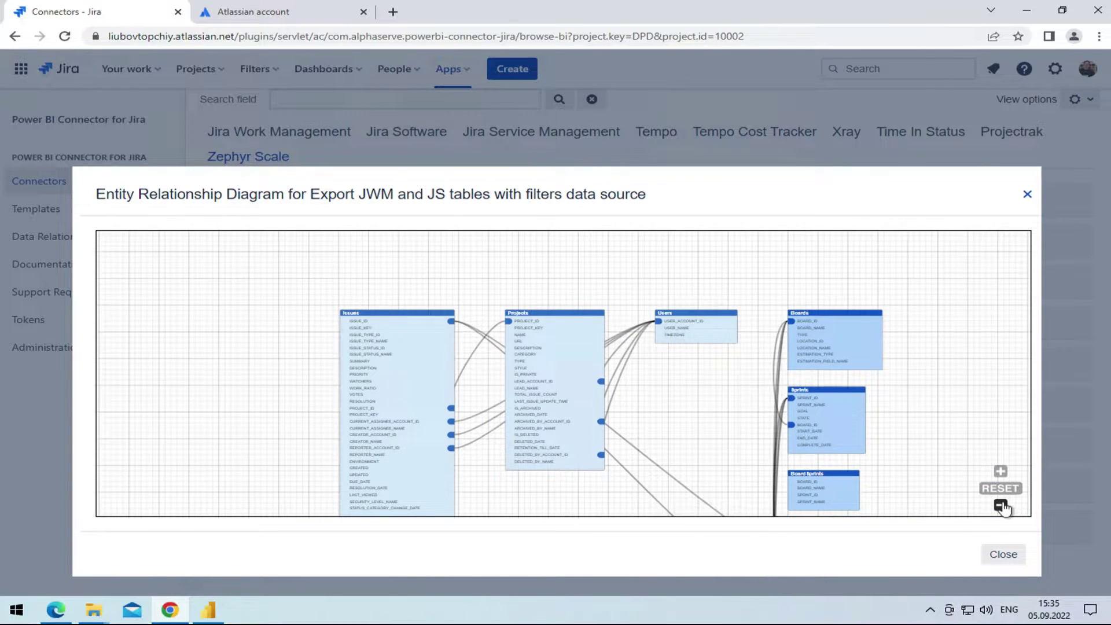
left_click(1001, 506)
mouse_move(716, 447)
left_mouse_down()
mouse_move(577, 354)
mouse_move(601, 388)
left_mouse_up()
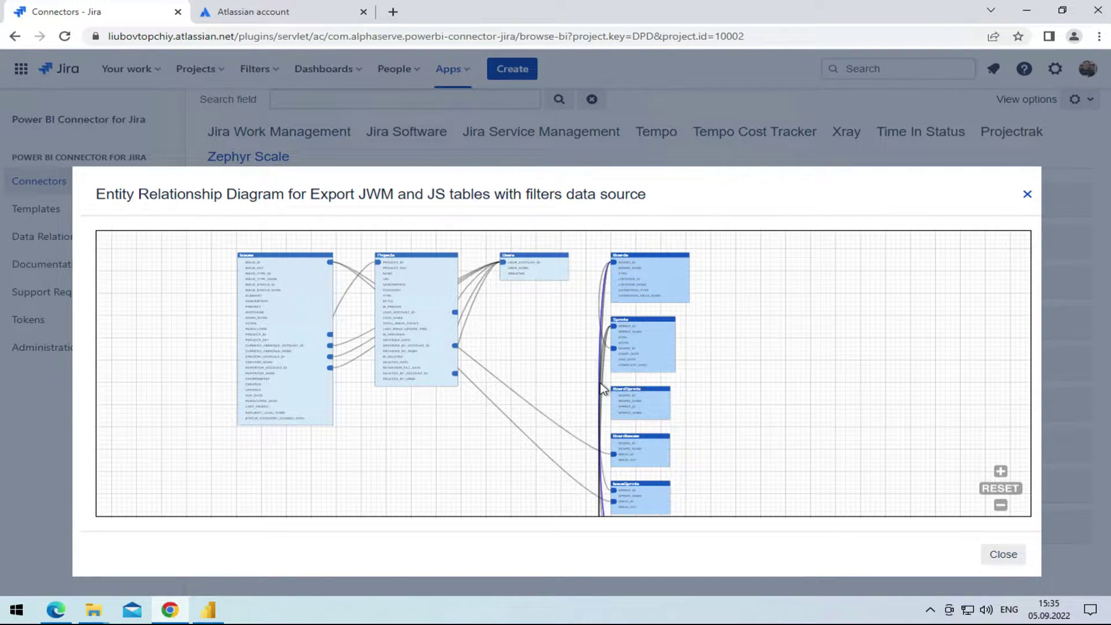
left_click_drag(601, 388, 543, 395)
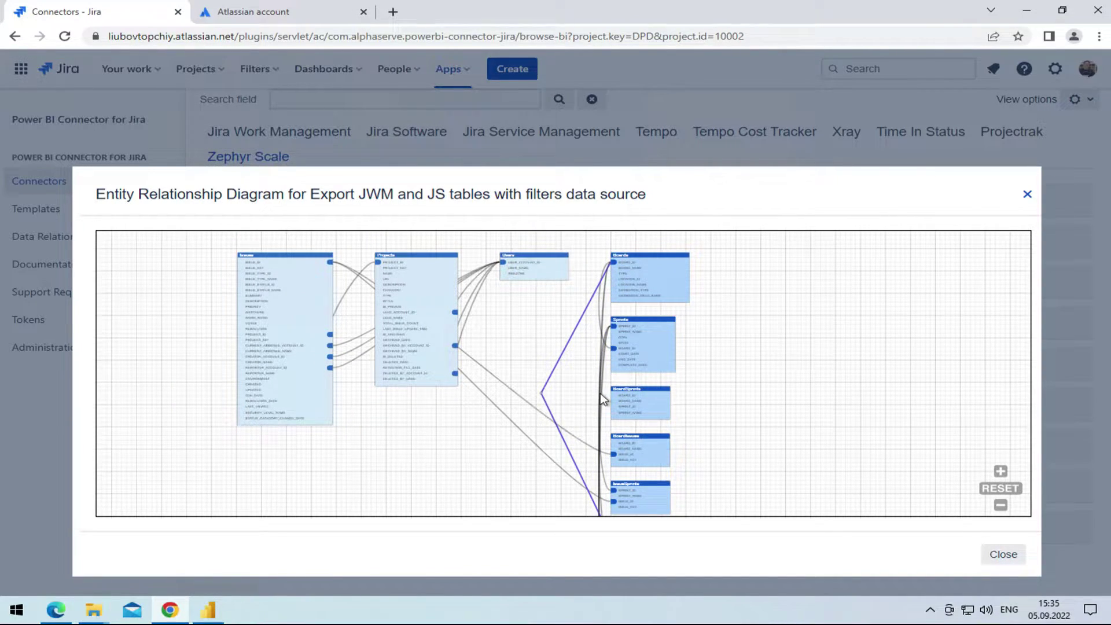
mouse_move(603, 400)
left_mouse_down()
mouse_move(576, 395)
mouse_move(728, 415)
left_mouse_up()
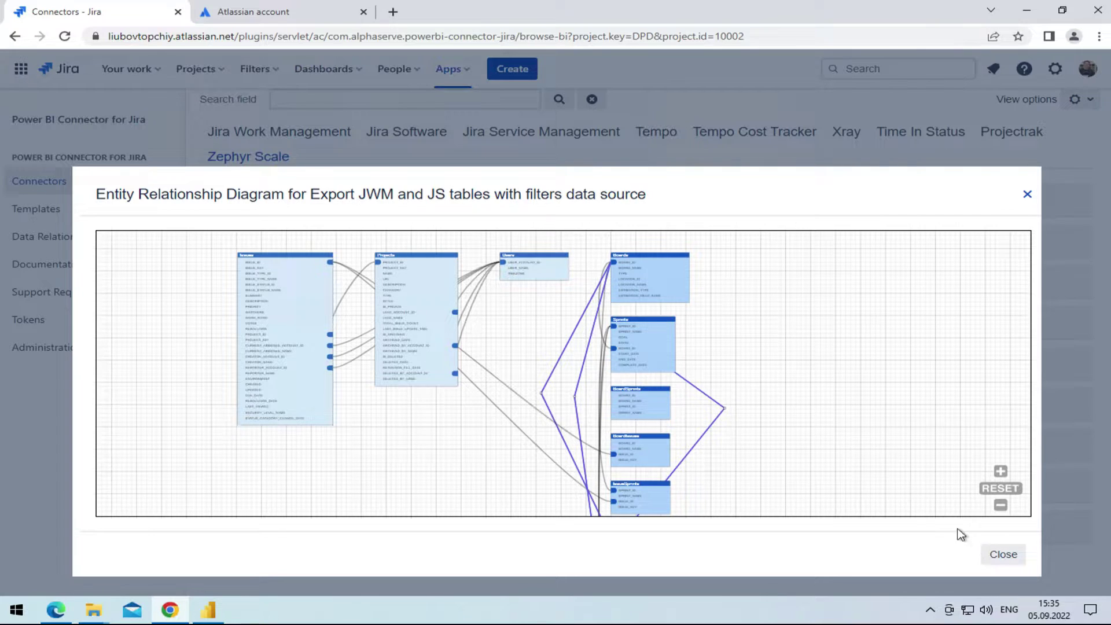
left_click(1004, 556)
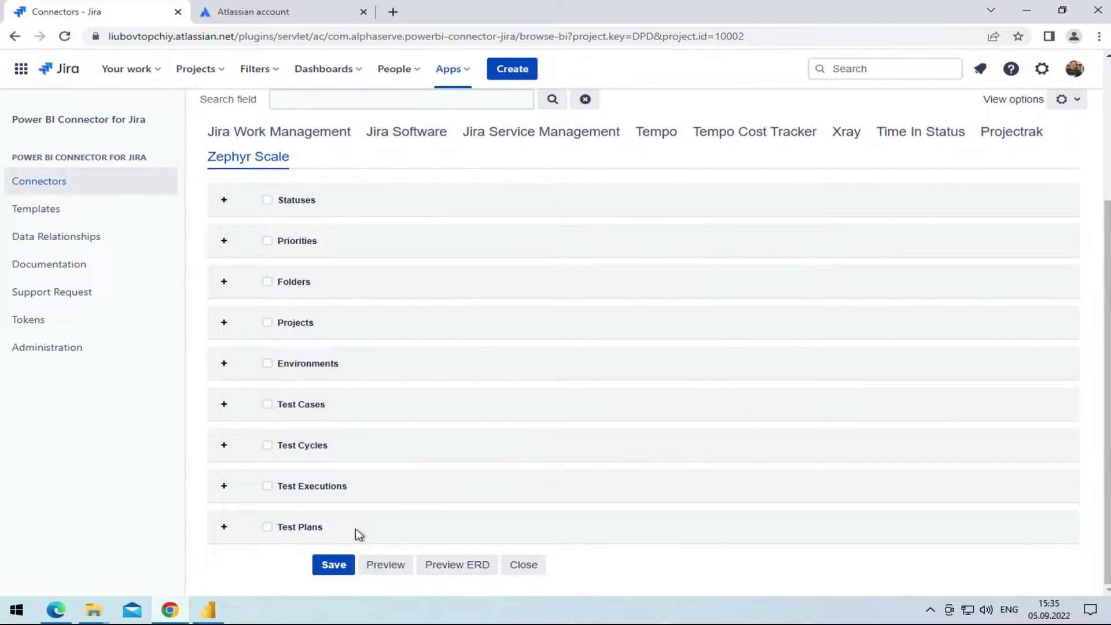
Save the data source, copy its export link, and switch to Power BI Desktop
left_click(334, 564)
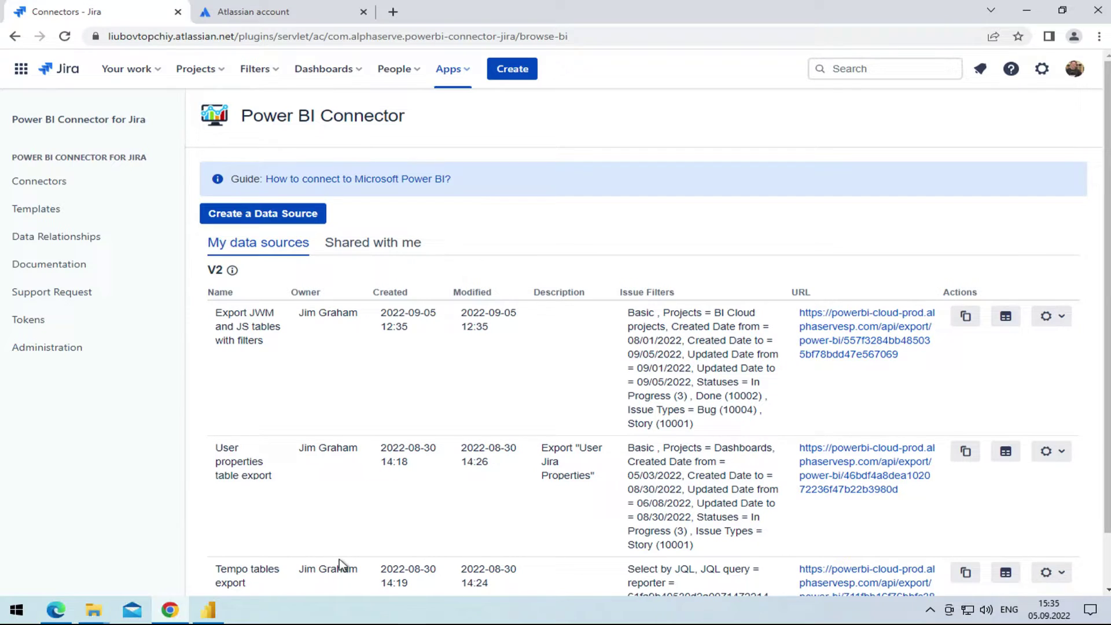
scroll(903, 374, "down", 1)
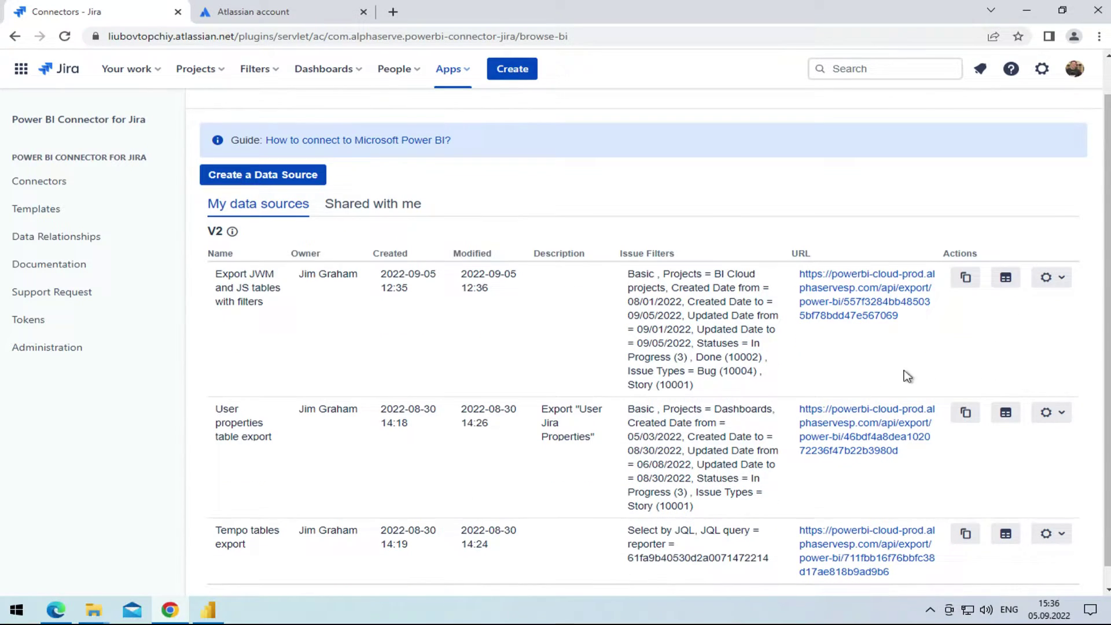
left_click(966, 277)
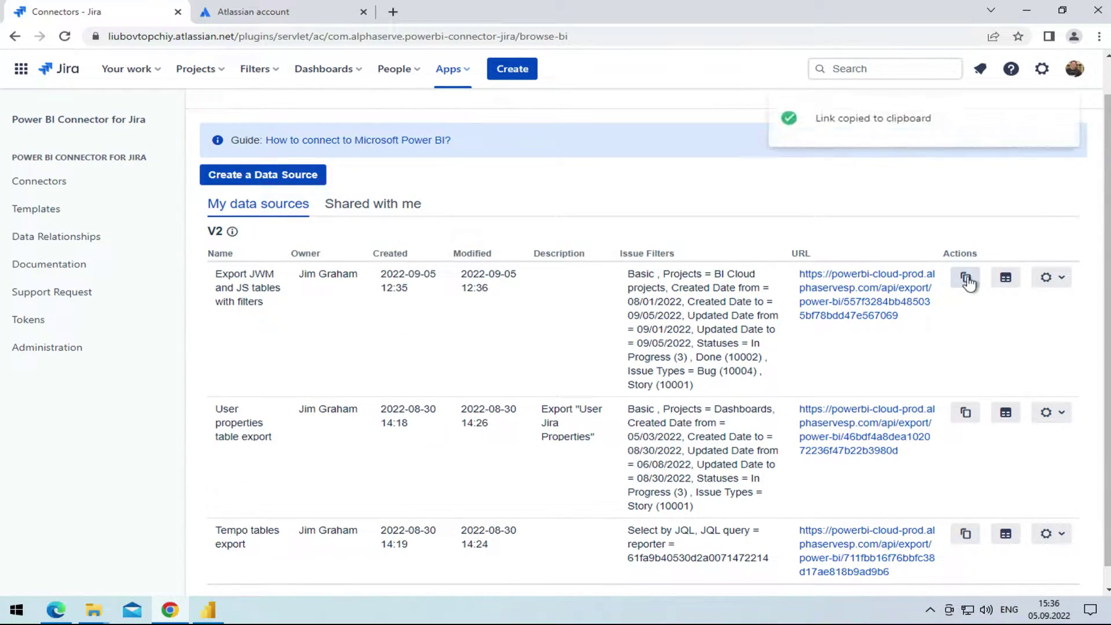
left_click(209, 610)
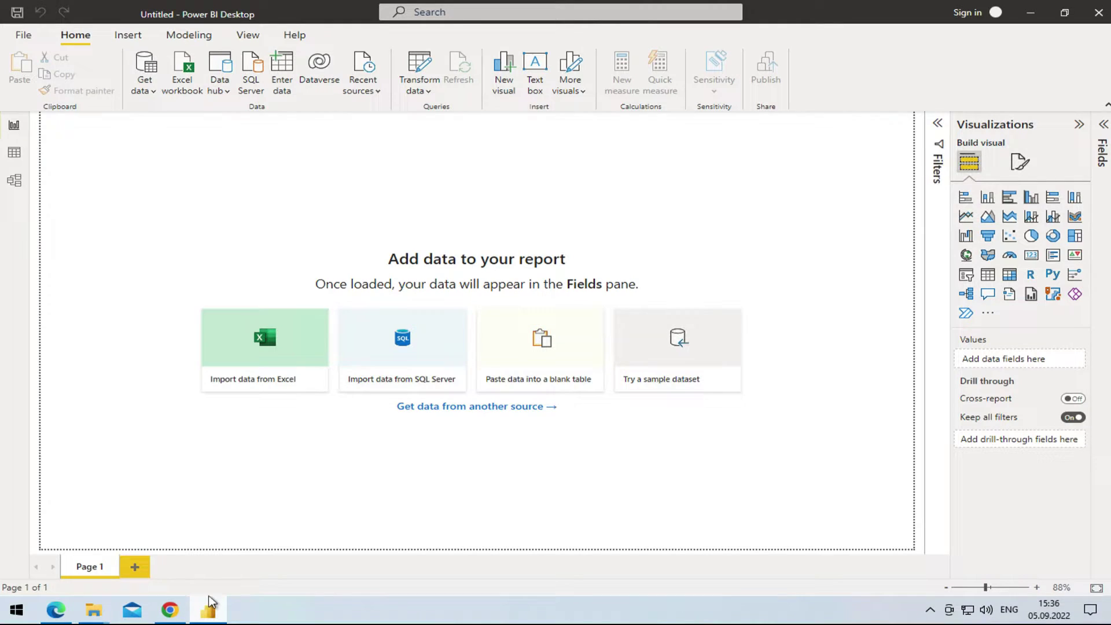
Connect Power BI Desktop to an OData Feed using the pasted Jira export link
left_click(458, 411)
type("od")
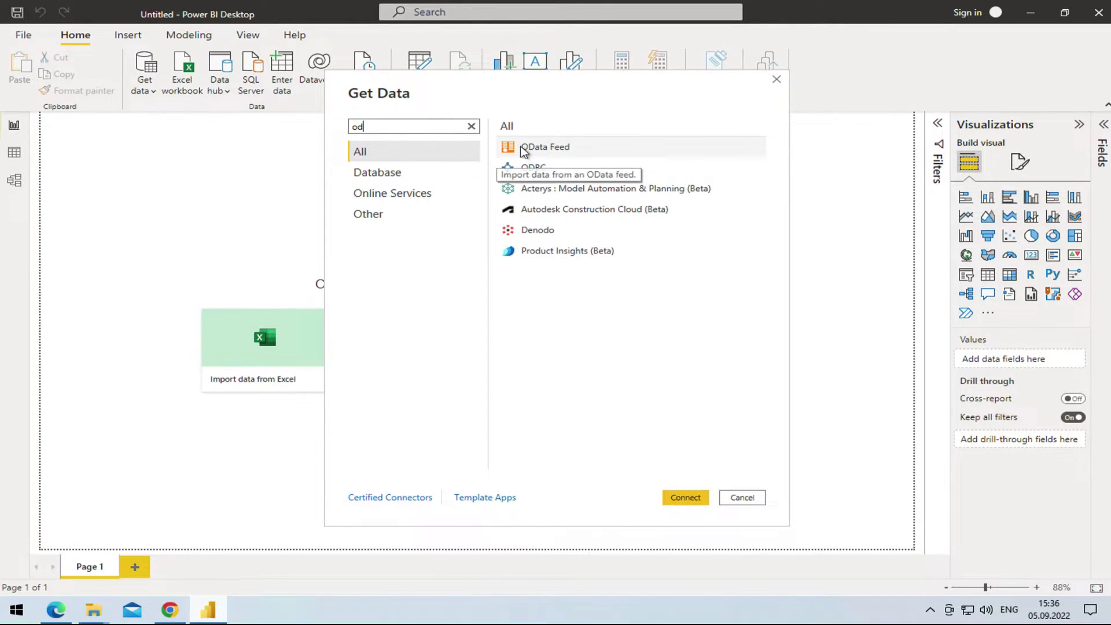
left_click(524, 147)
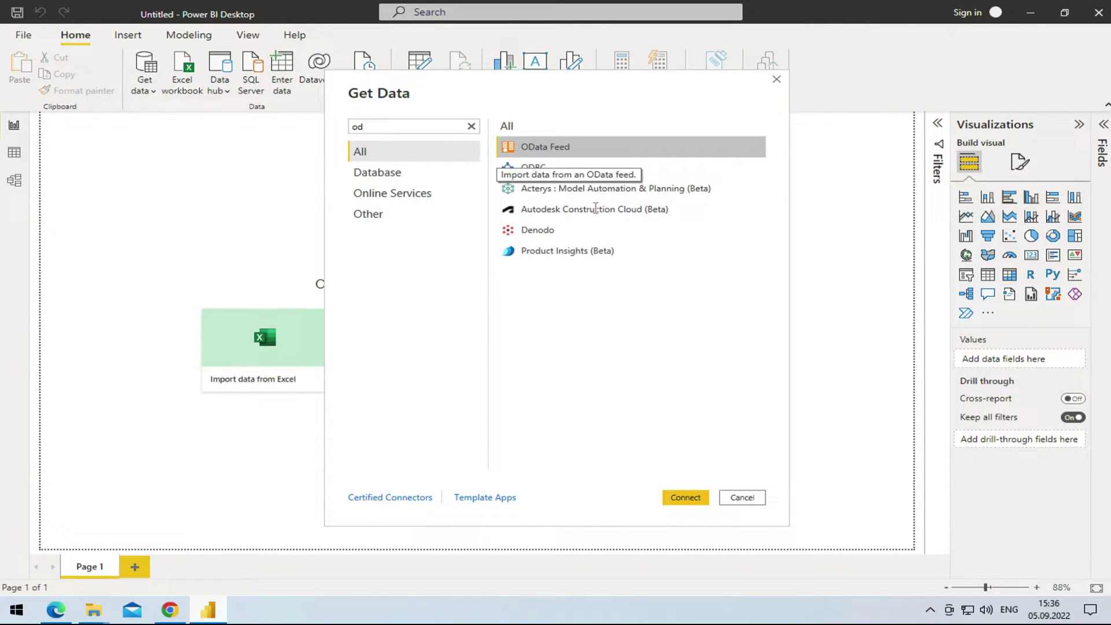
left_click(685, 497)
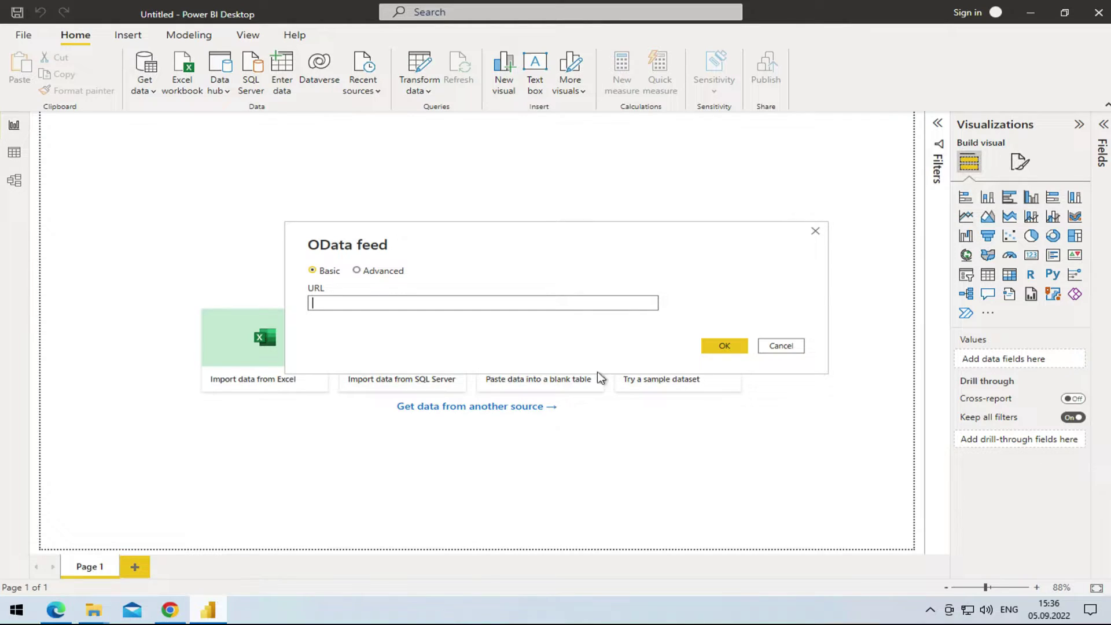
key("ctrl+v")
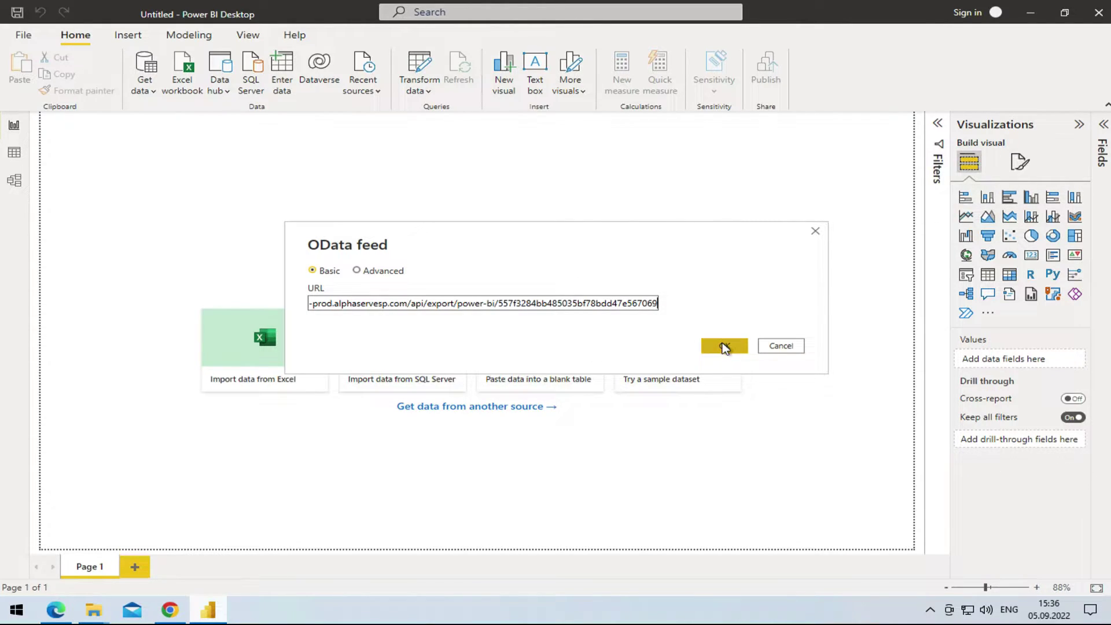
left_click(725, 348)
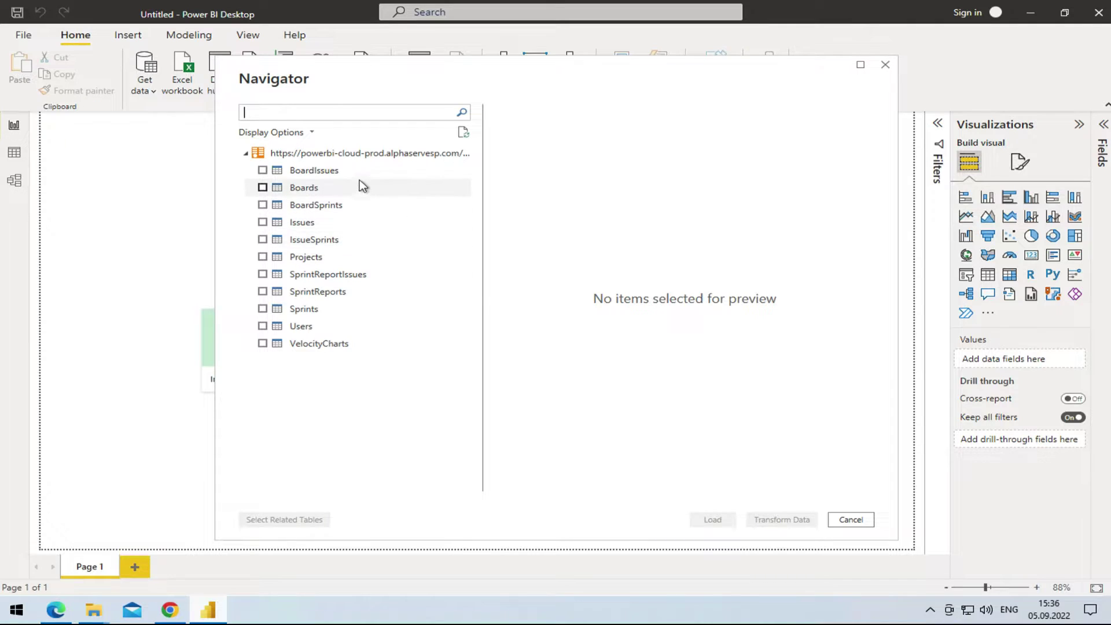
Preview BoardIssues, Boards and BoardSprints, close the Navigator without loading, and return to Jira
left_click(357, 172)
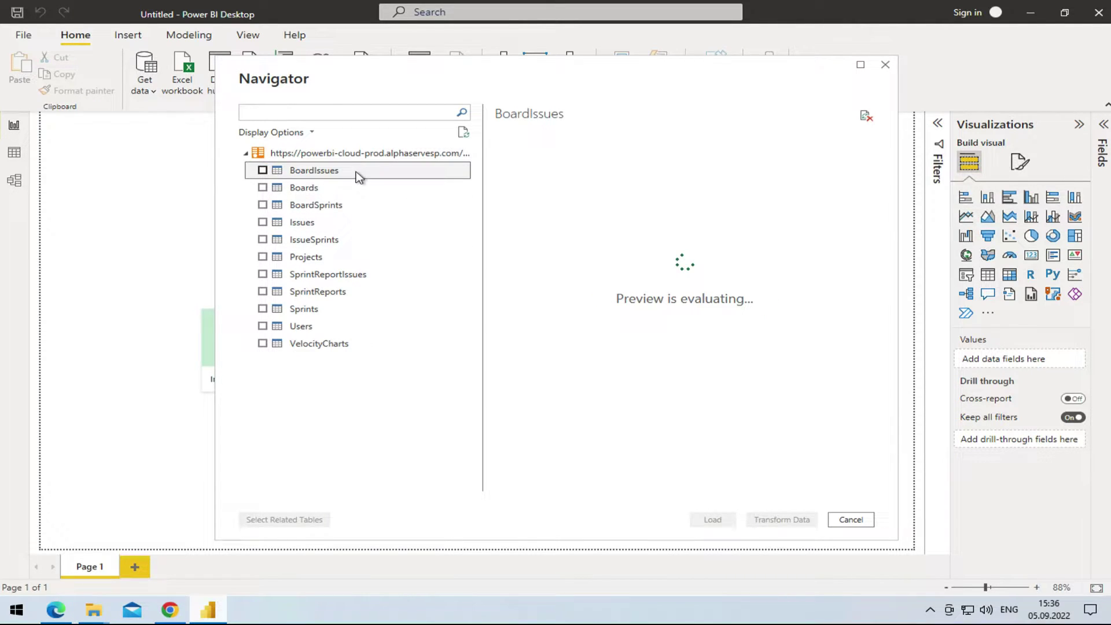
left_click(344, 189)
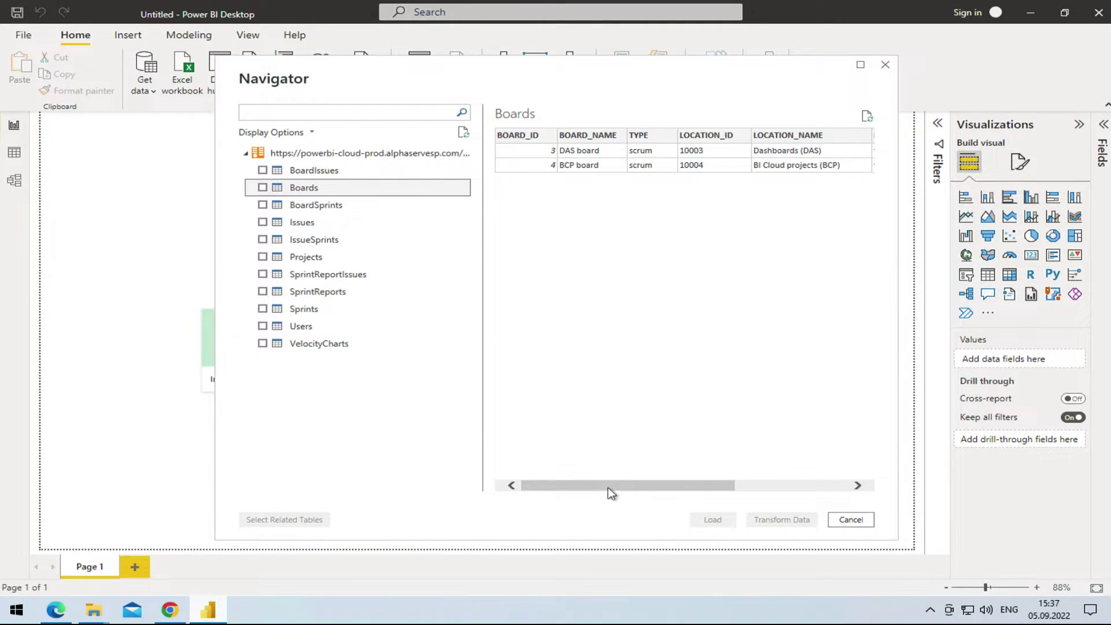
left_click_drag(610, 486, 747, 485)
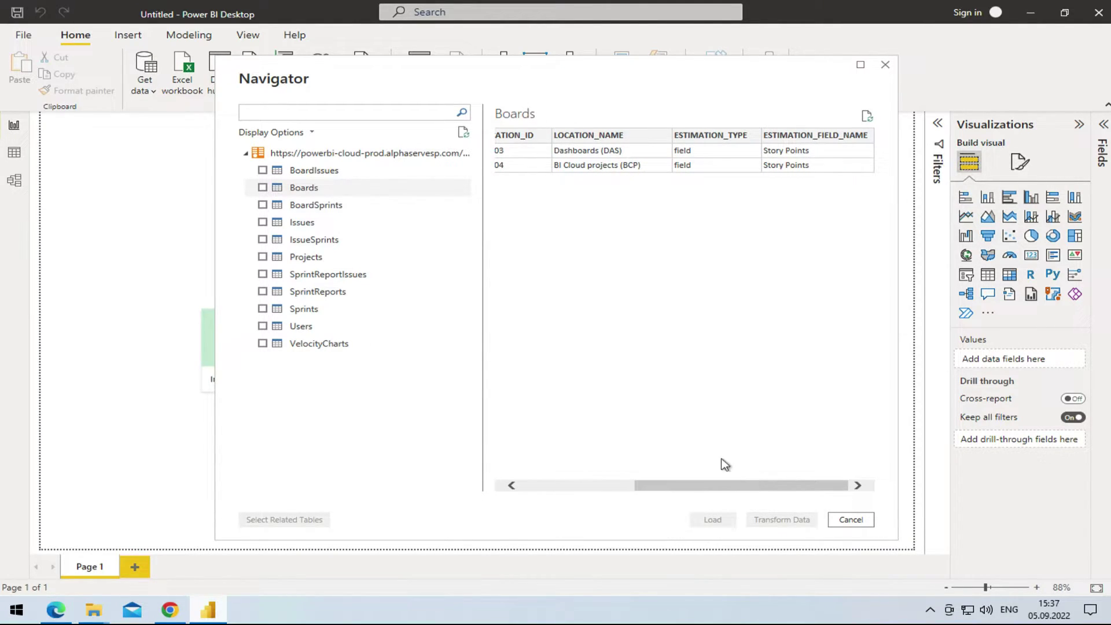
left_click(353, 205)
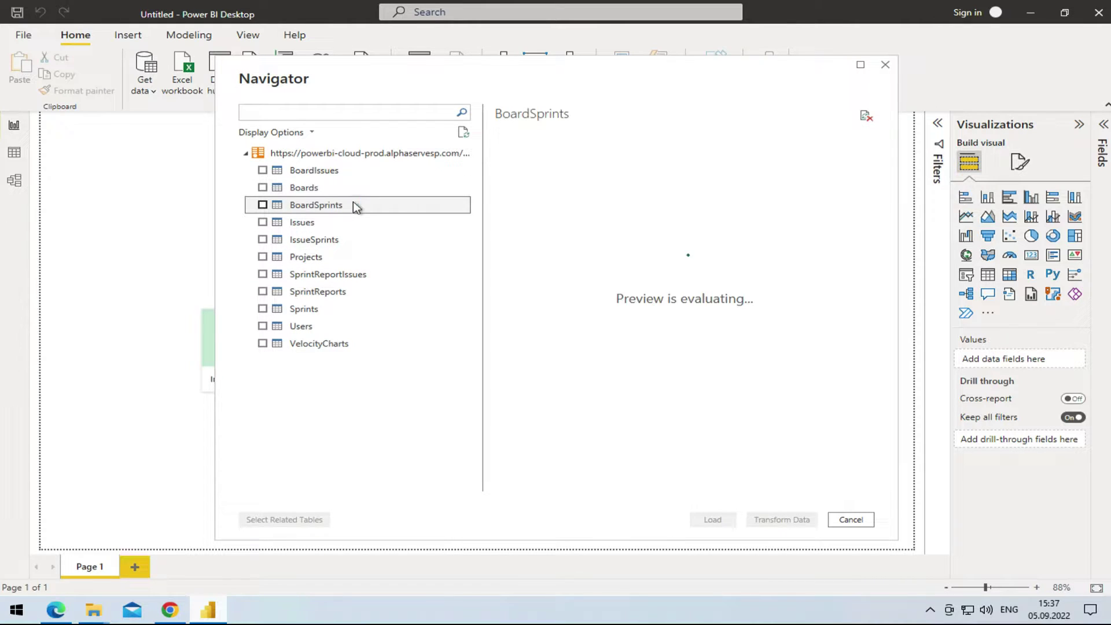
left_click(886, 65)
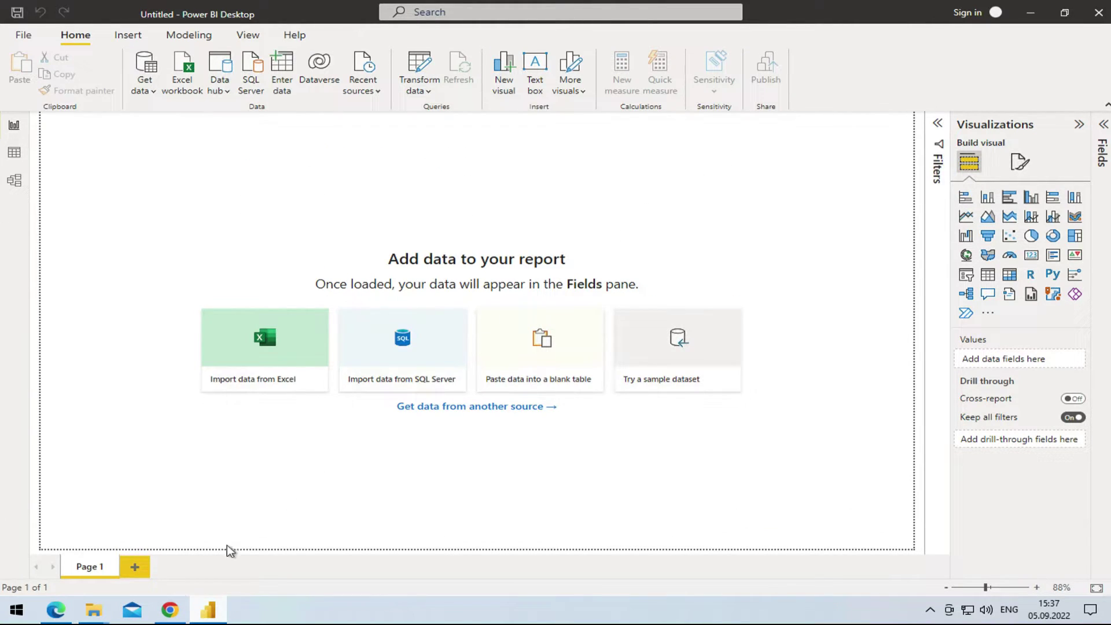
left_click(171, 610)
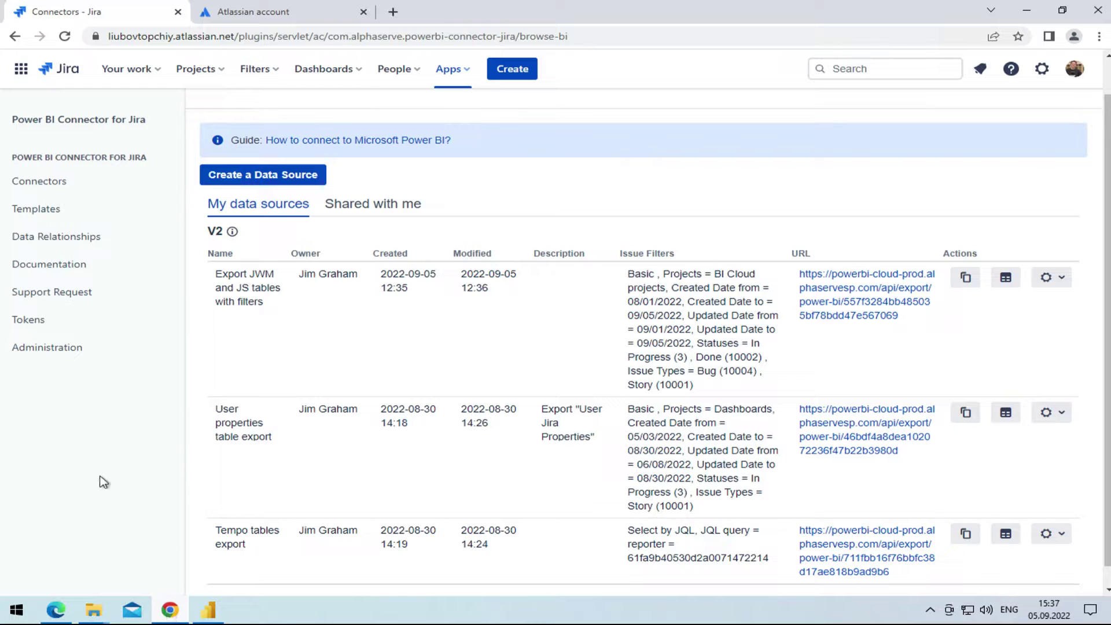
Open Templates from the Power BI Connector for Jira sidebar
left_click(35, 208)
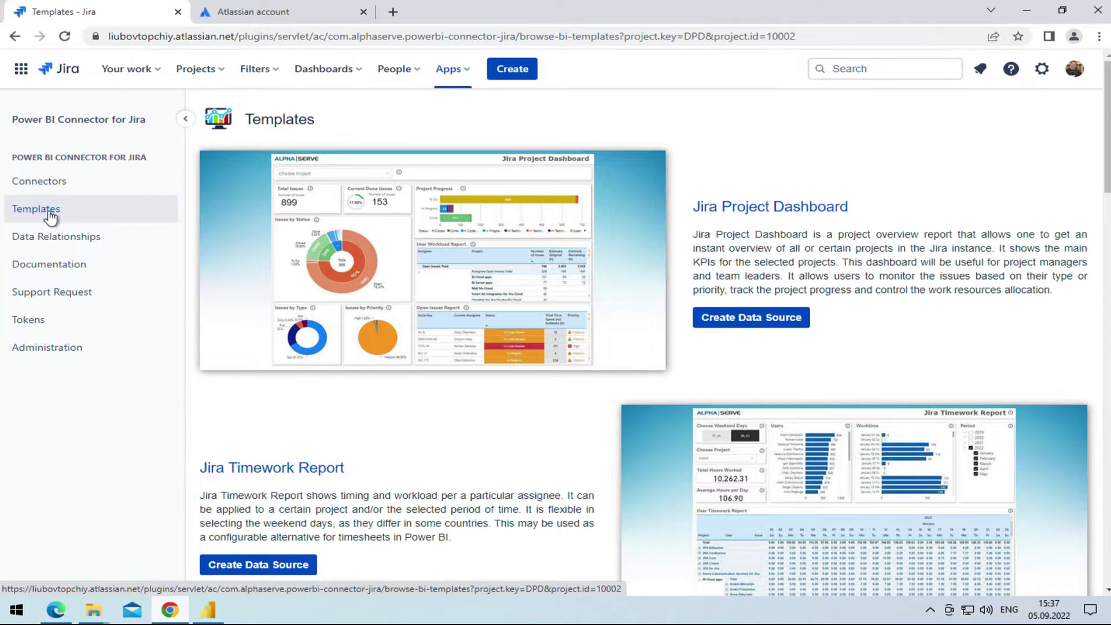
scroll(760, 173, "down", 1)
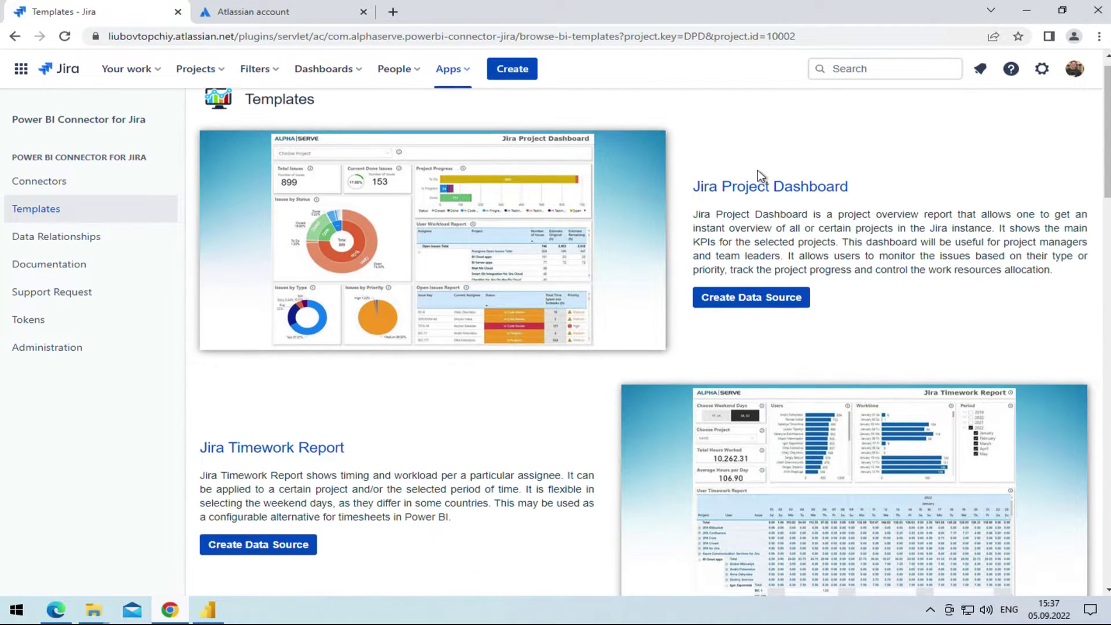
scroll(760, 174, "down", 2)
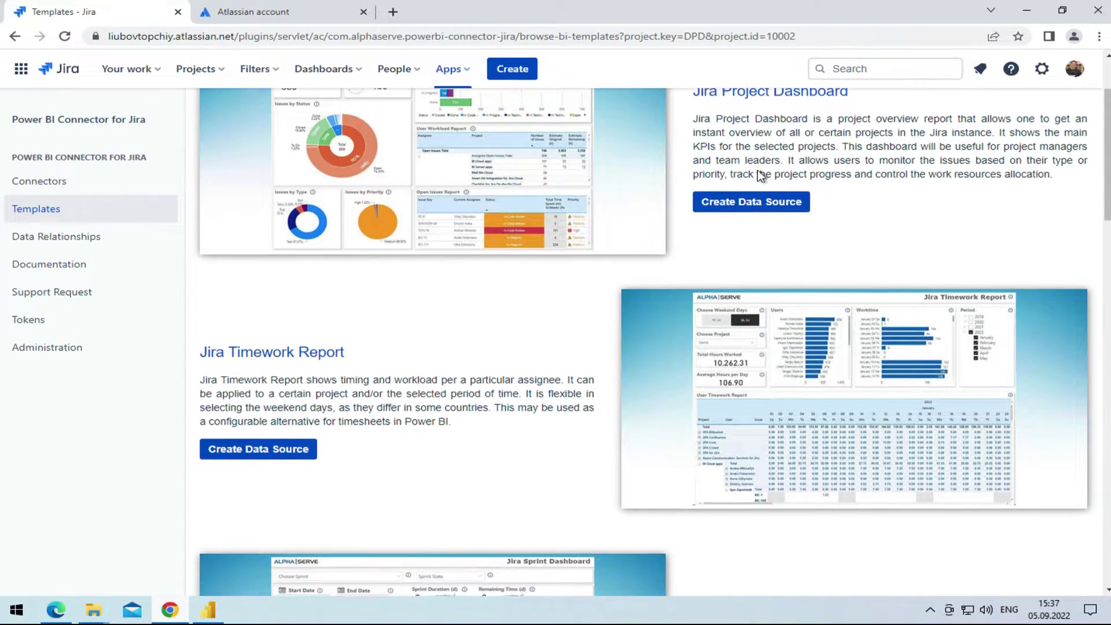
scroll(759, 173, "down", 2)
scroll(760, 176, "down", 1)
scroll(760, 176, "down", 1)
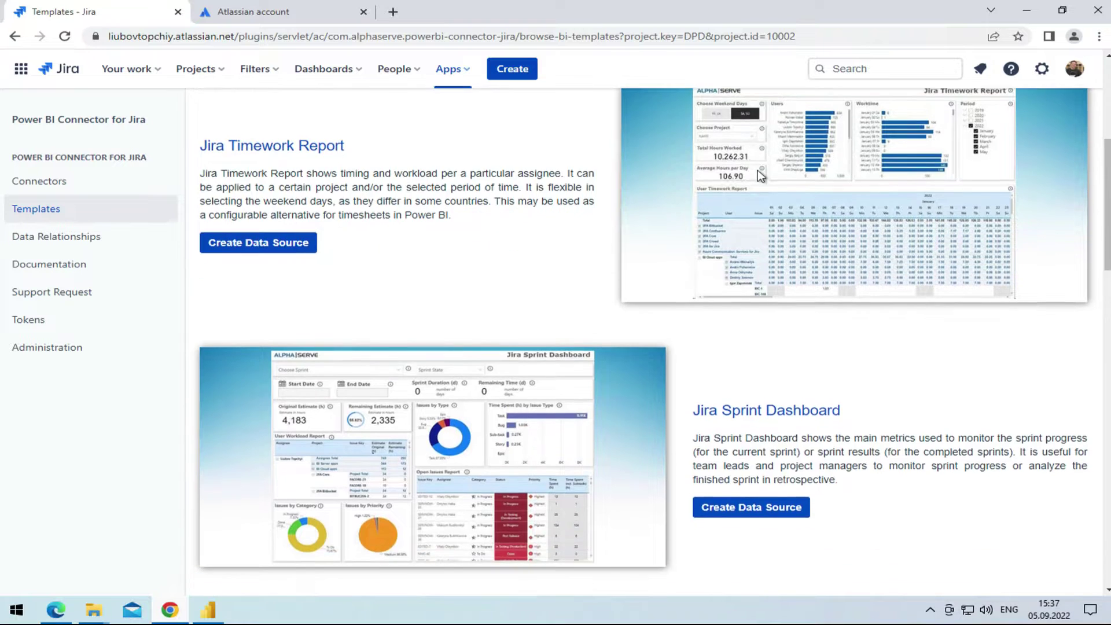
scroll(760, 176, "down", 1)
scroll(758, 169, "down", 1)
scroll(757, 170, "down", 1)
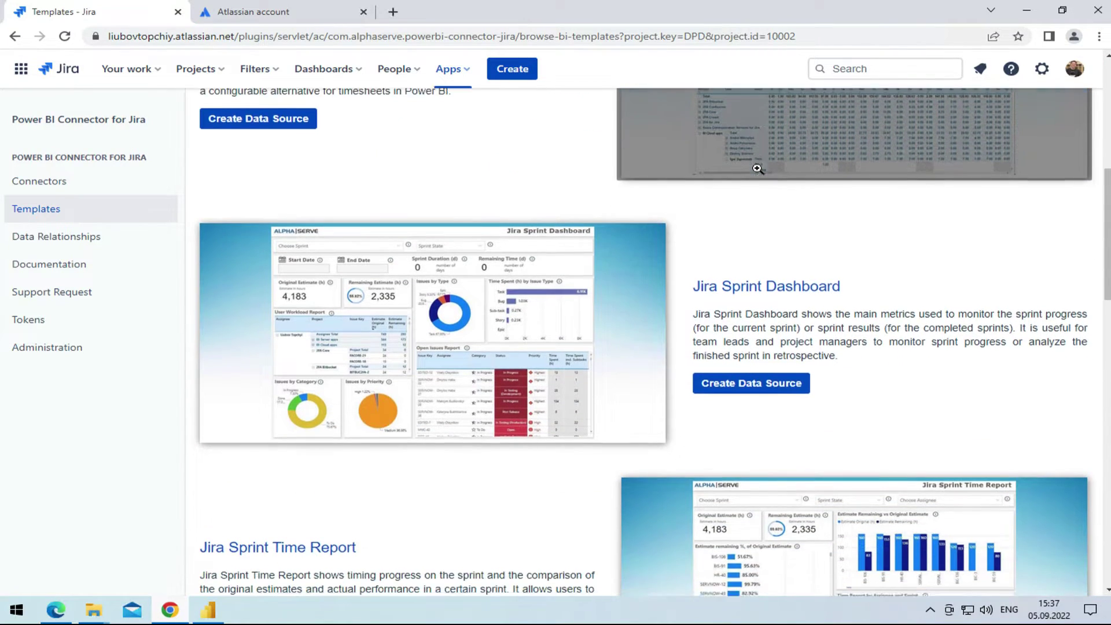
scroll(758, 169, "down", 1)
scroll(758, 169, "down", 1)
scroll(758, 169, "down", 1)
scroll(757, 169, "down", 1)
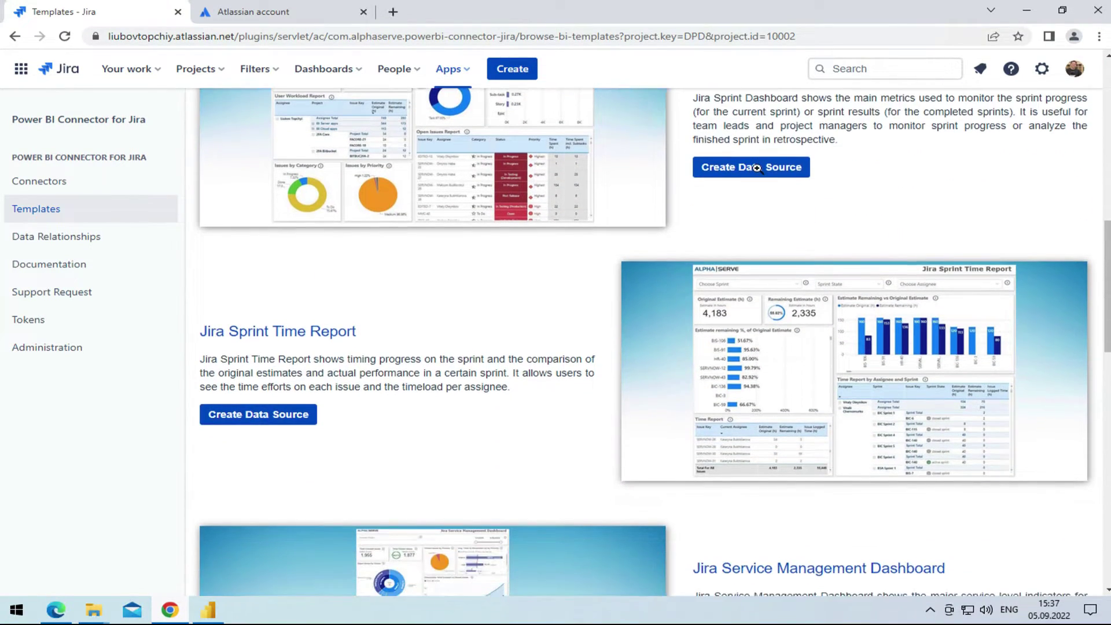
scroll(758, 169, "down", 1)
scroll(758, 169, "down", 1)
scroll(758, 169, "down", 1)
scroll(758, 169, "down", 1)
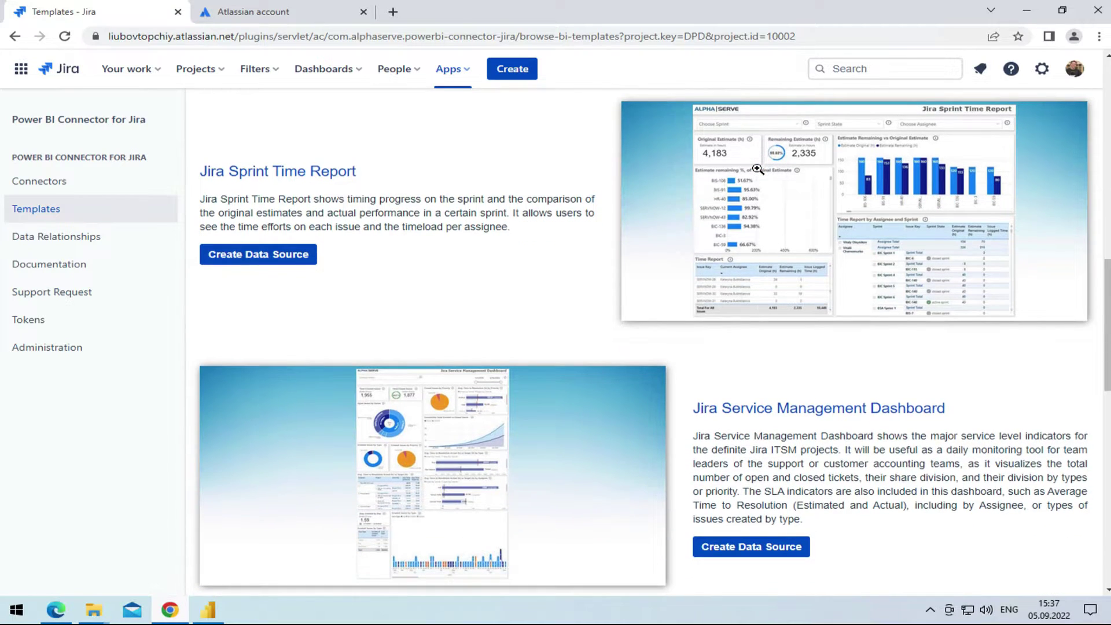
scroll(758, 169, "down", 1)
scroll(757, 169, "down", 1)
scroll(758, 170, "down", 1)
scroll(758, 169, "down", 2)
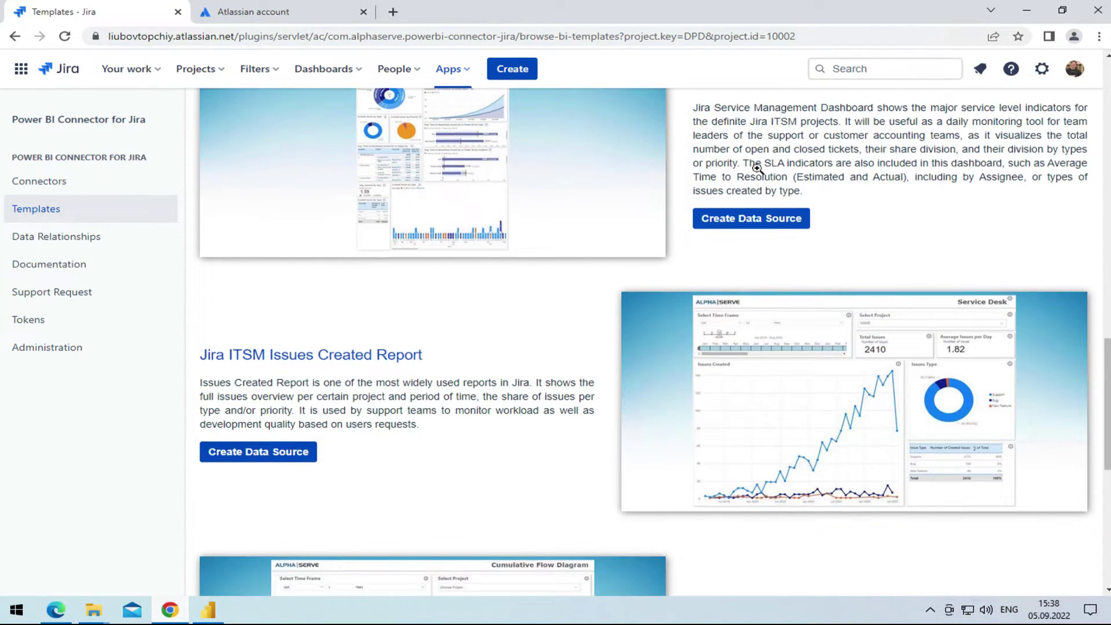
scroll(758, 170, "down", 1)
scroll(758, 170, "down", 1)
scroll(758, 169, "down", 1)
scroll(758, 169, "down", 1)
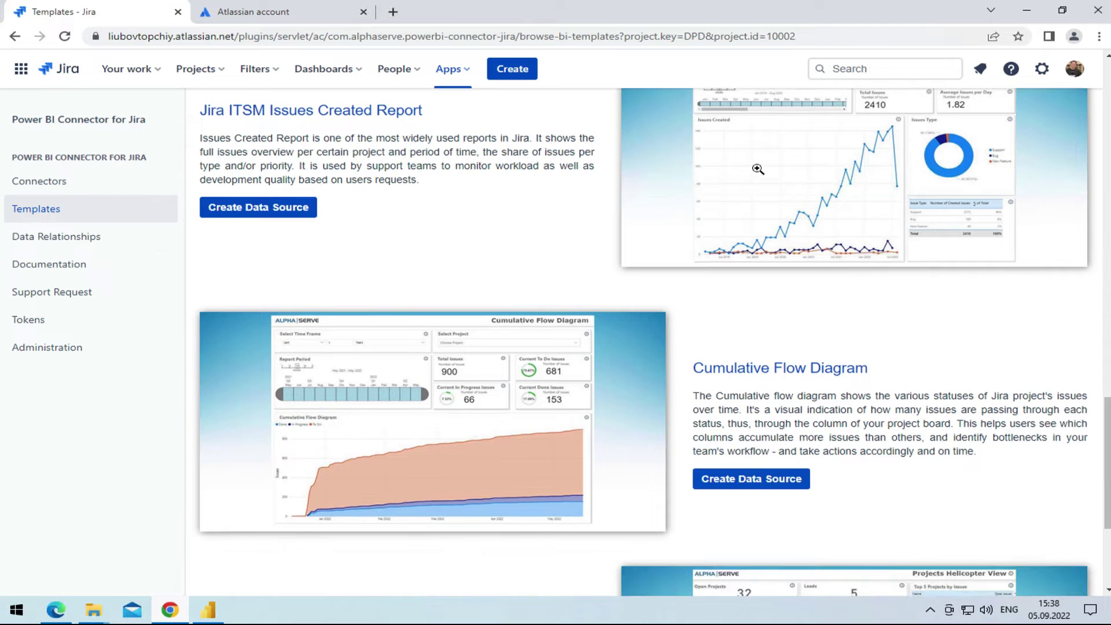
scroll(758, 170, "down", 1)
scroll(757, 169, "down", 2)
scroll(758, 169, "down", 1)
scroll(758, 170, "down", 1)
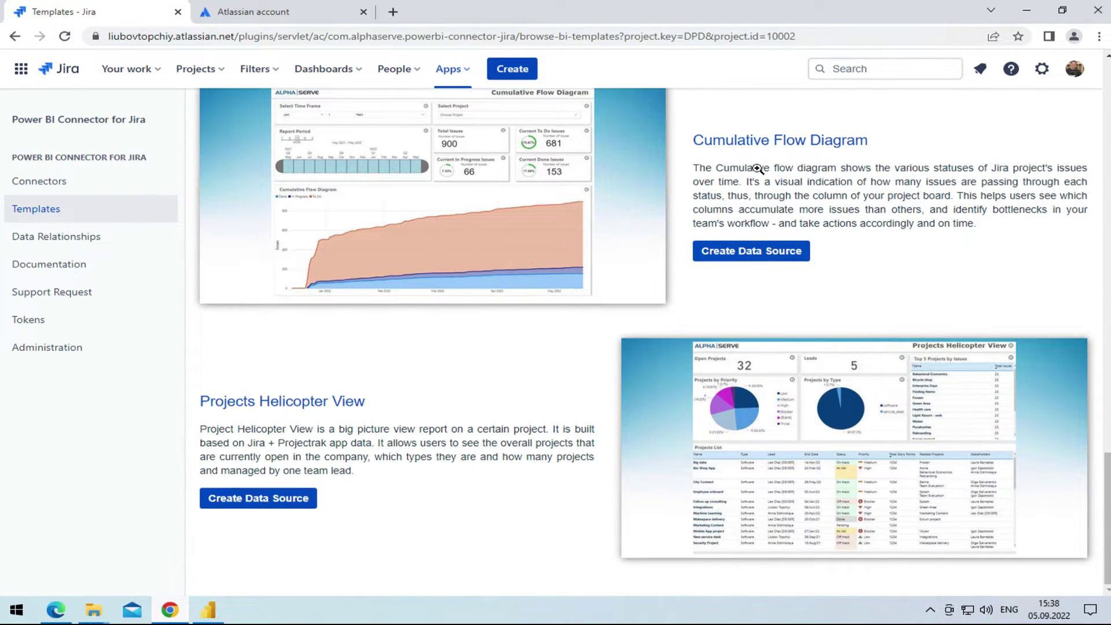
scroll(758, 169, "up", 2)
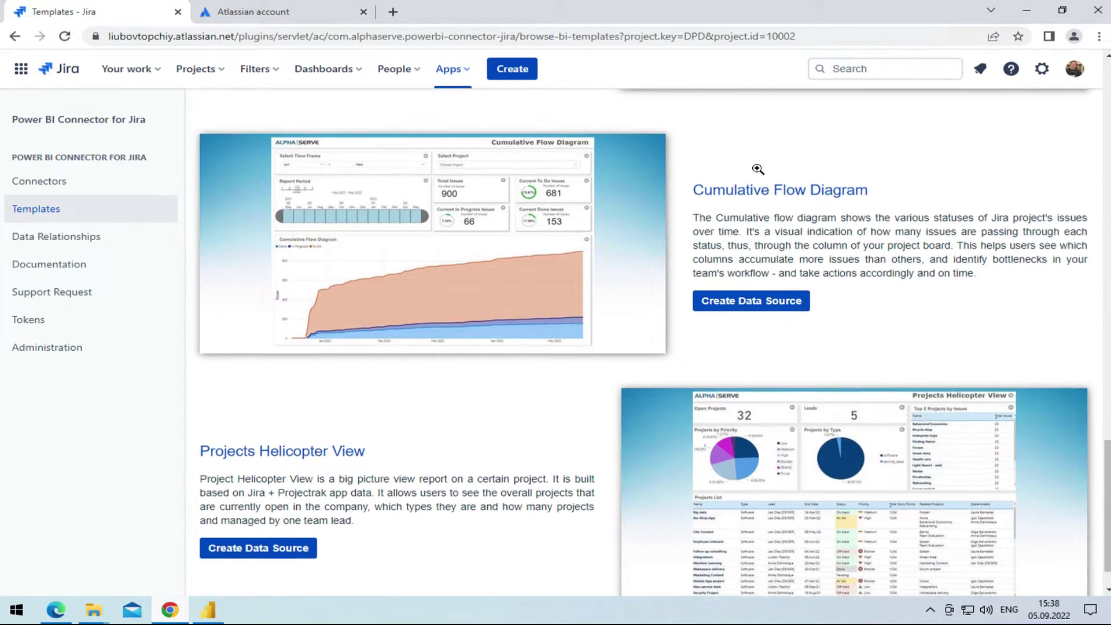
scroll(758, 170, "up", 1)
scroll(758, 169, "up", 3)
scroll(758, 169, "up", 3)
scroll(757, 169, "up", 5)
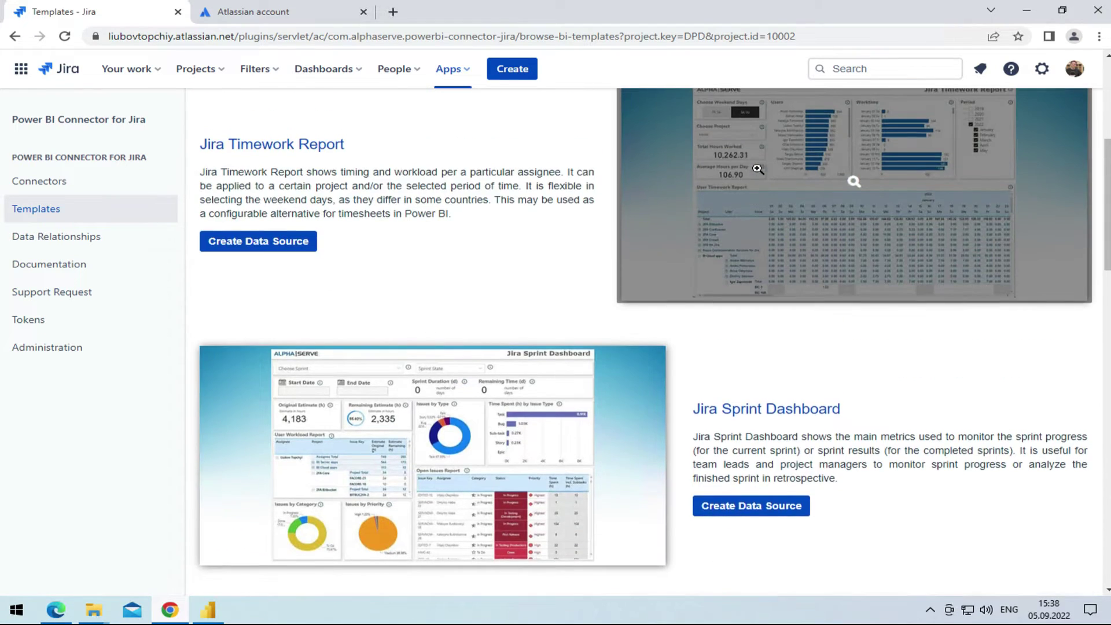
scroll(758, 169, "up", 3)
scroll(758, 169, "up", 1)
scroll(758, 169, "up", 1)
scroll(757, 170, "up", 2)
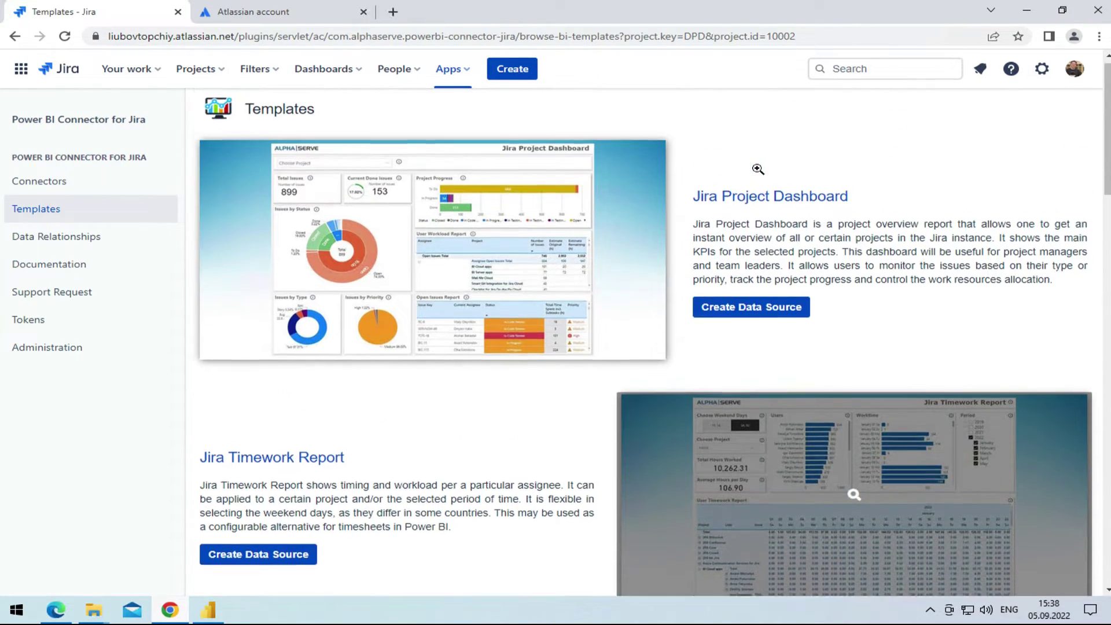
scroll(757, 169, "up", 1)
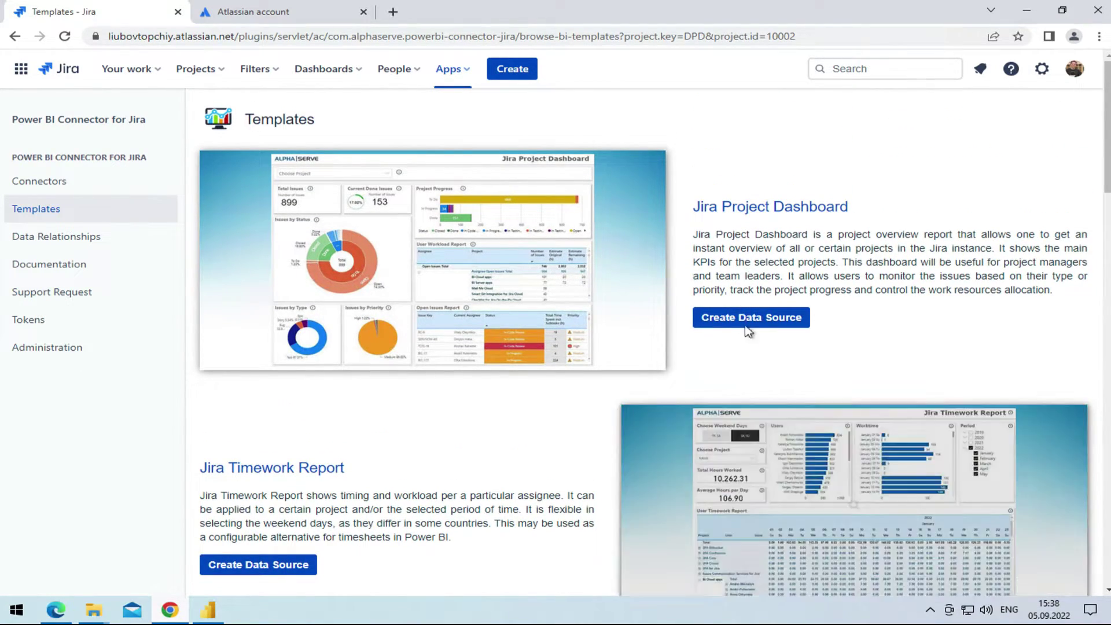
Create a Jira Project Dashboard data source for (BCP) BI Cloud projects, copy its URL, and download the .pbit
left_click(751, 317)
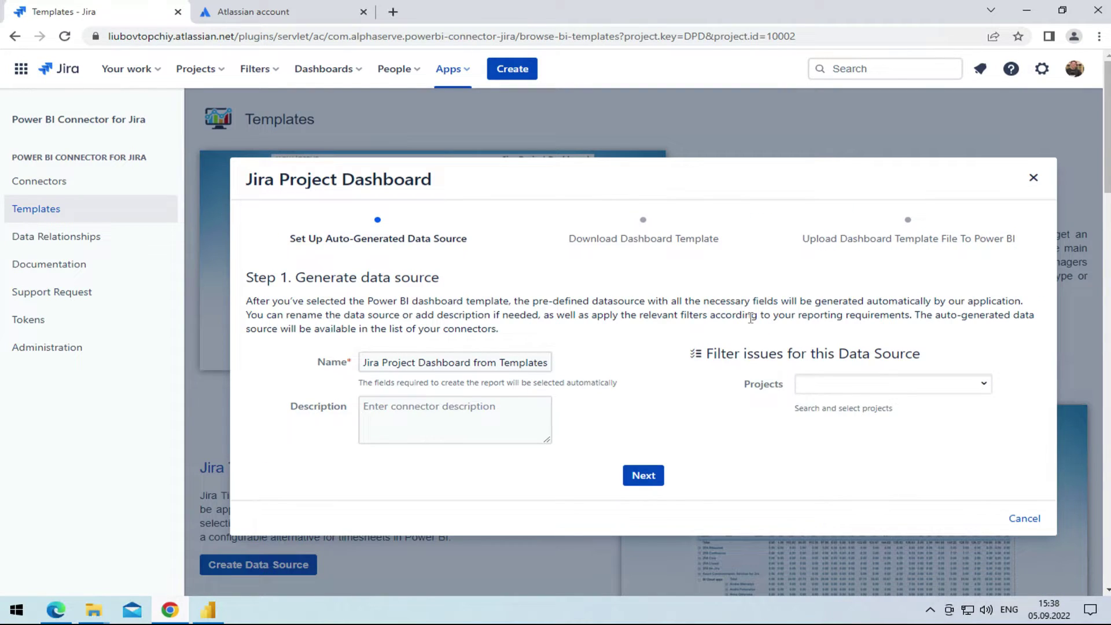
left_click(825, 384)
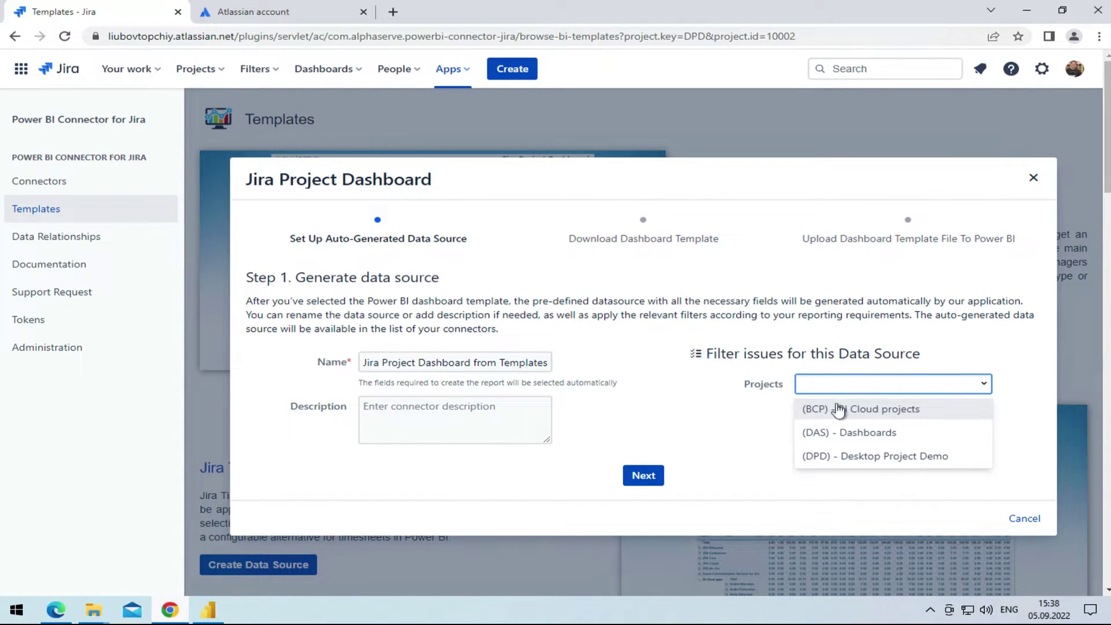
left_click(841, 408)
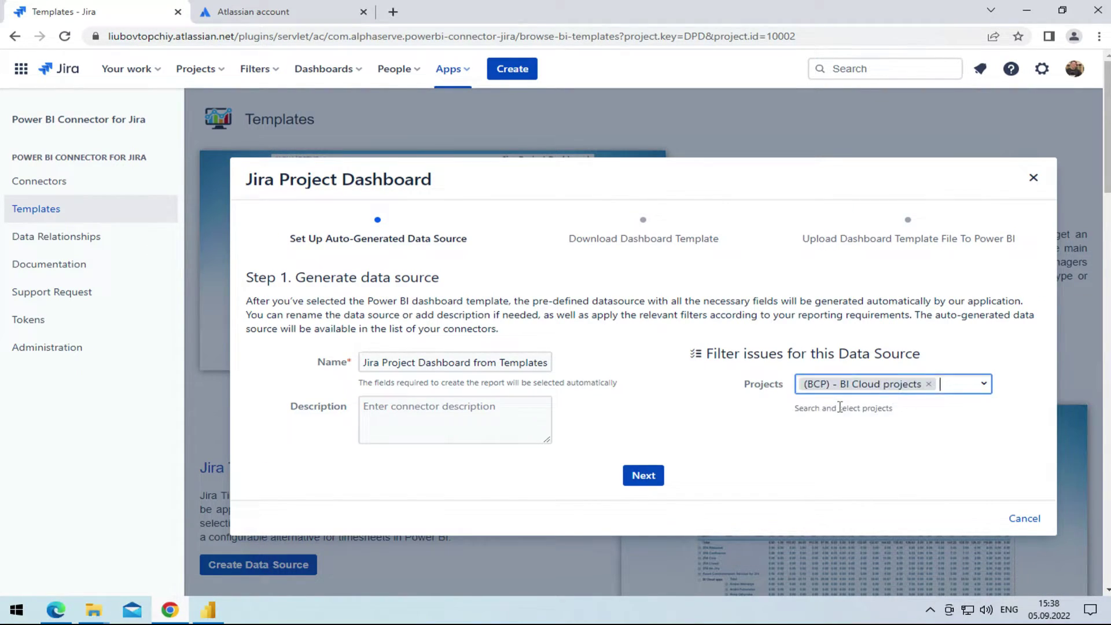
left_click(643, 476)
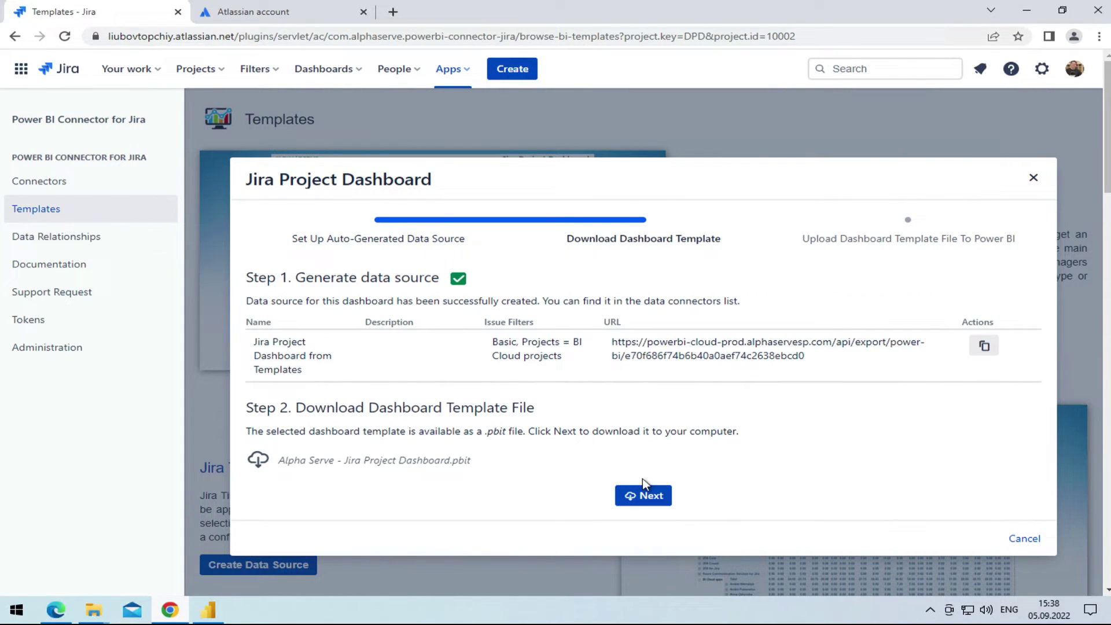
left_click(987, 350)
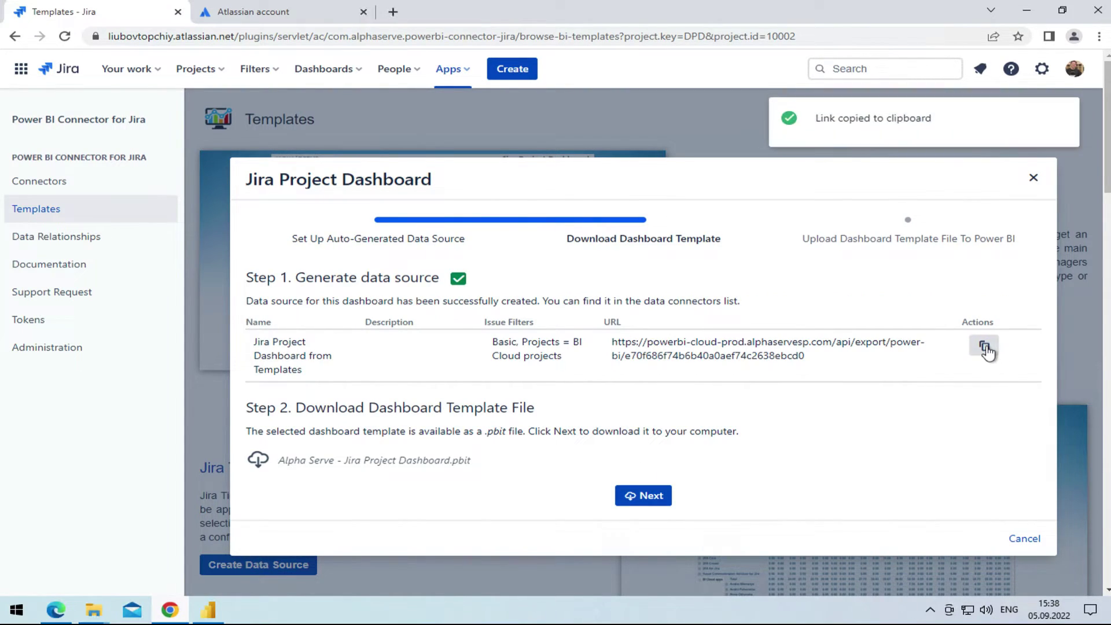
left_click(643, 495)
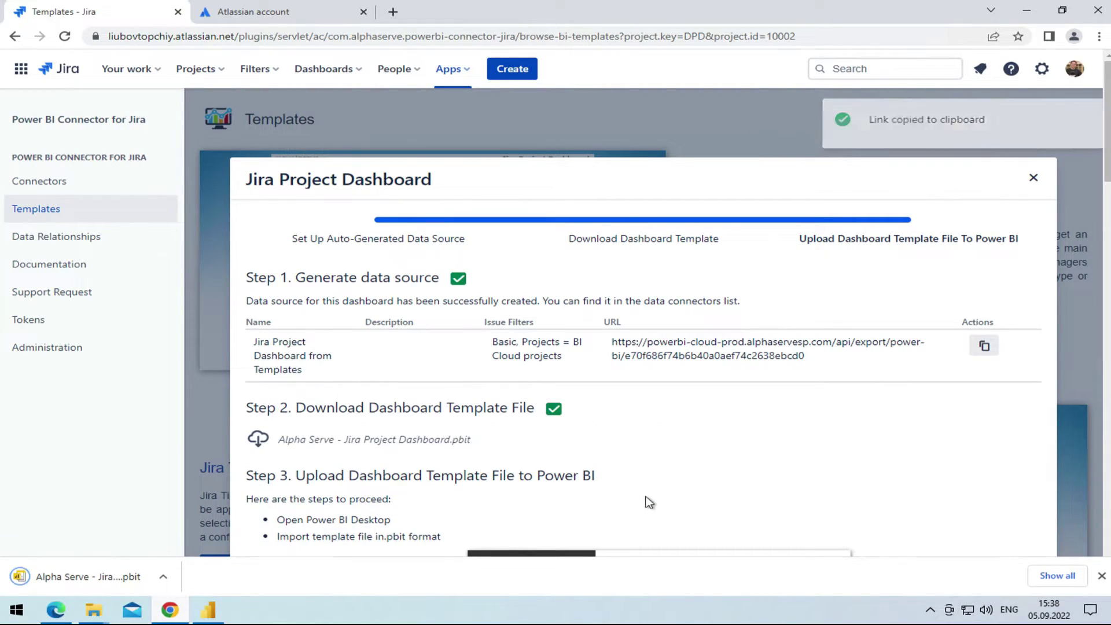
In Power BI Desktop, import the 'Alpha Serve - Jira Project Dashboard (2)' template from Downloads
left_click(209, 610)
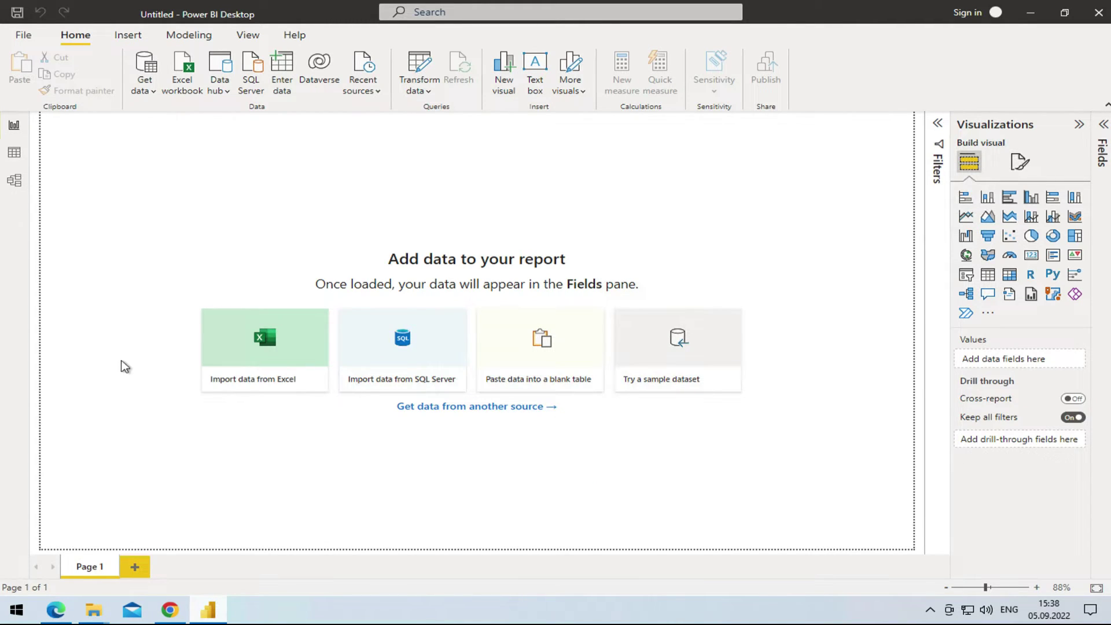
left_click(23, 35)
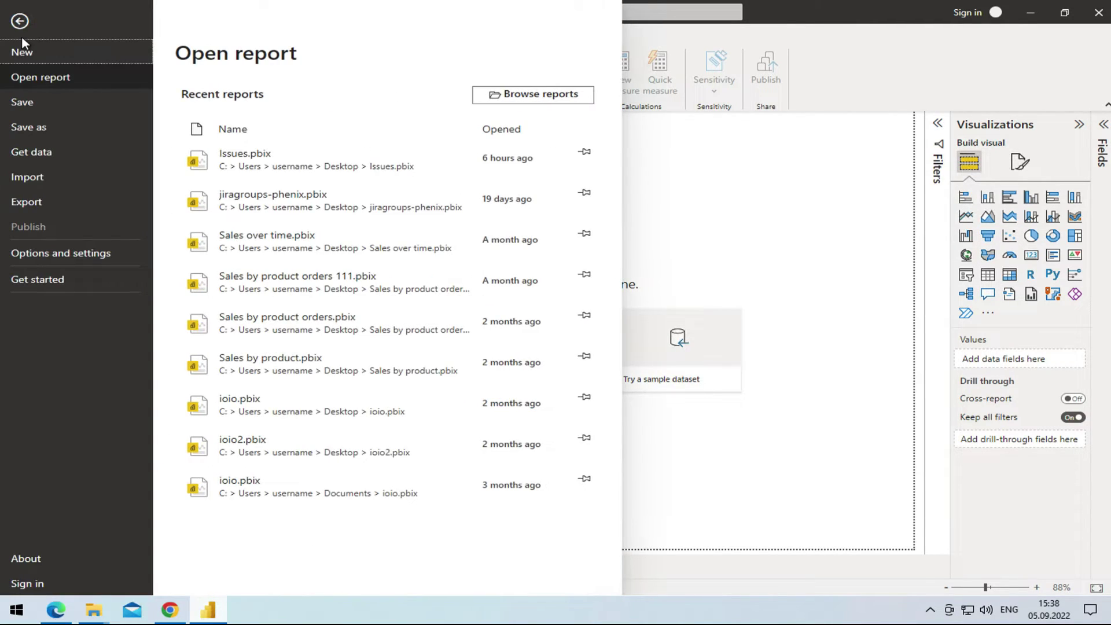
mouse_move(26, 178)
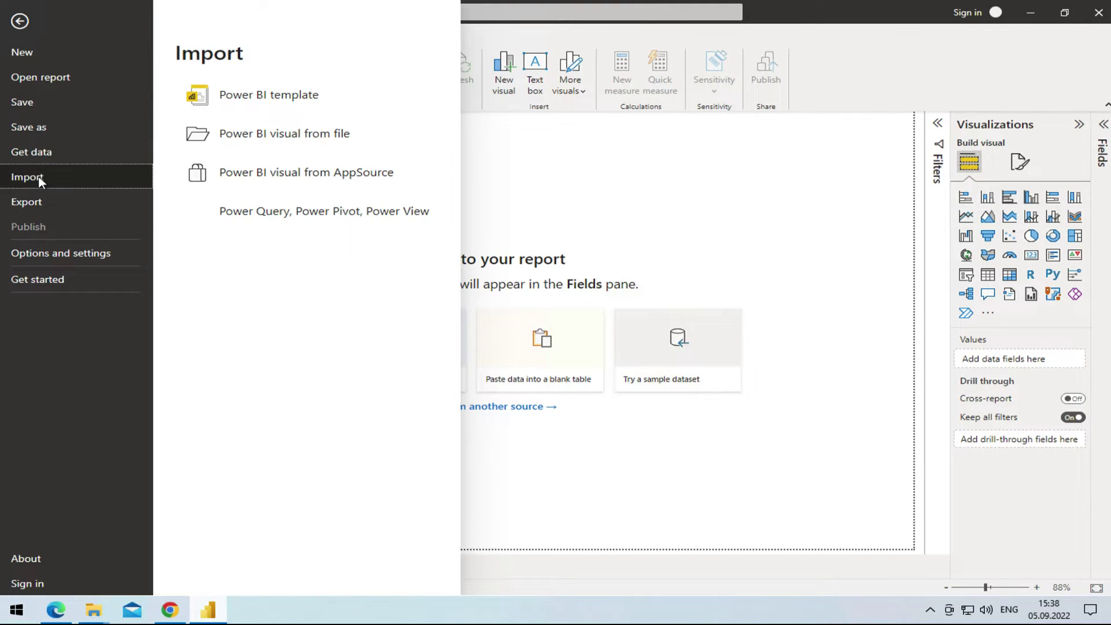
left_click(263, 95)
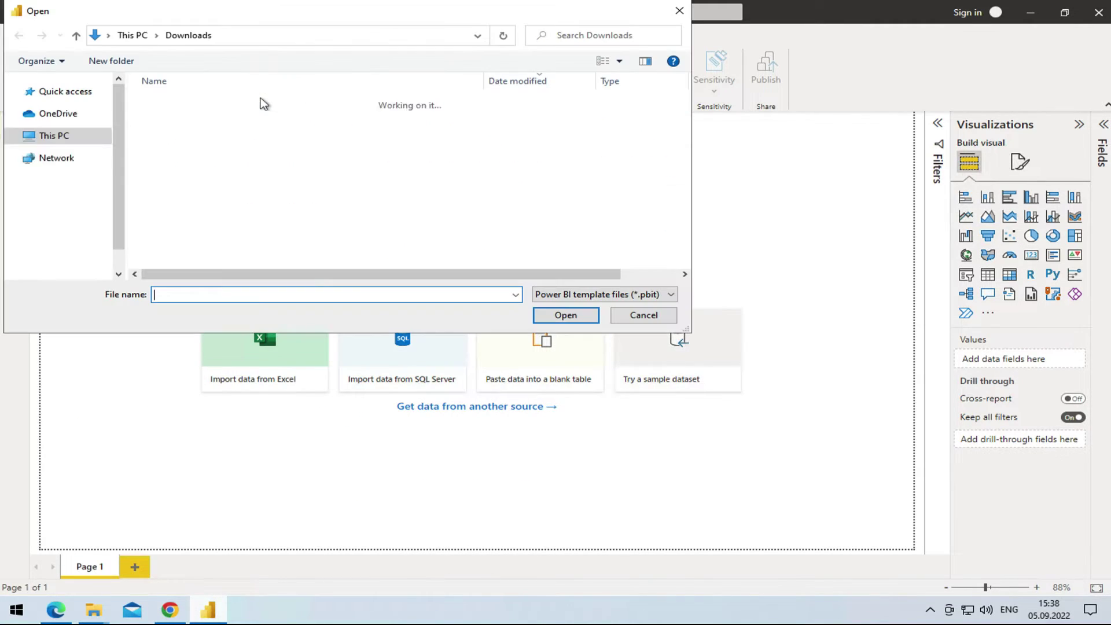
left_click(263, 122)
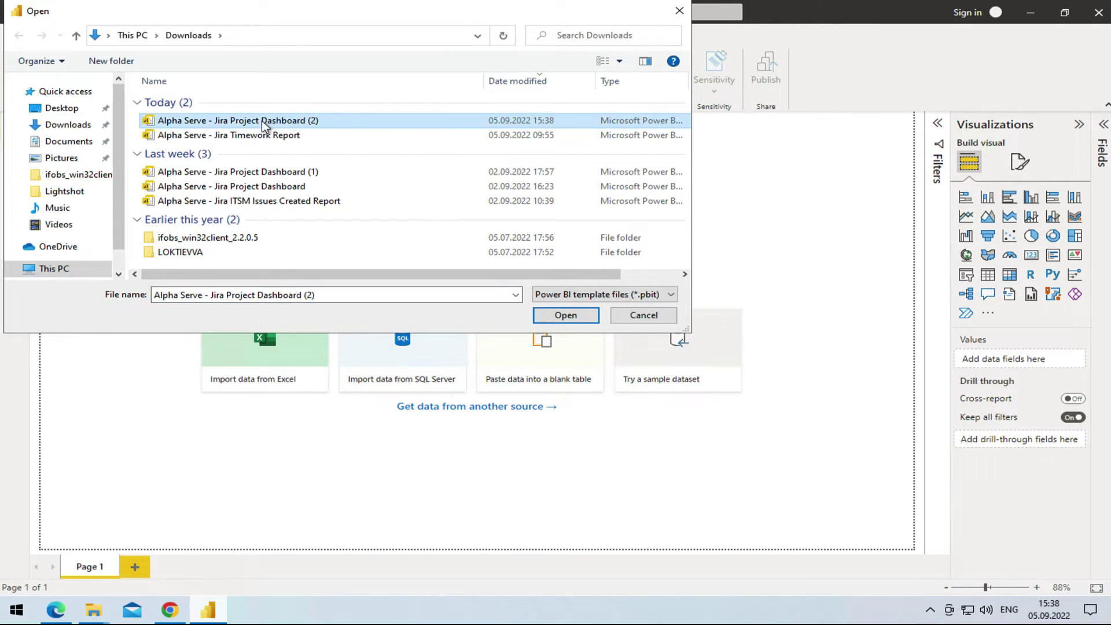
left_click(565, 315)
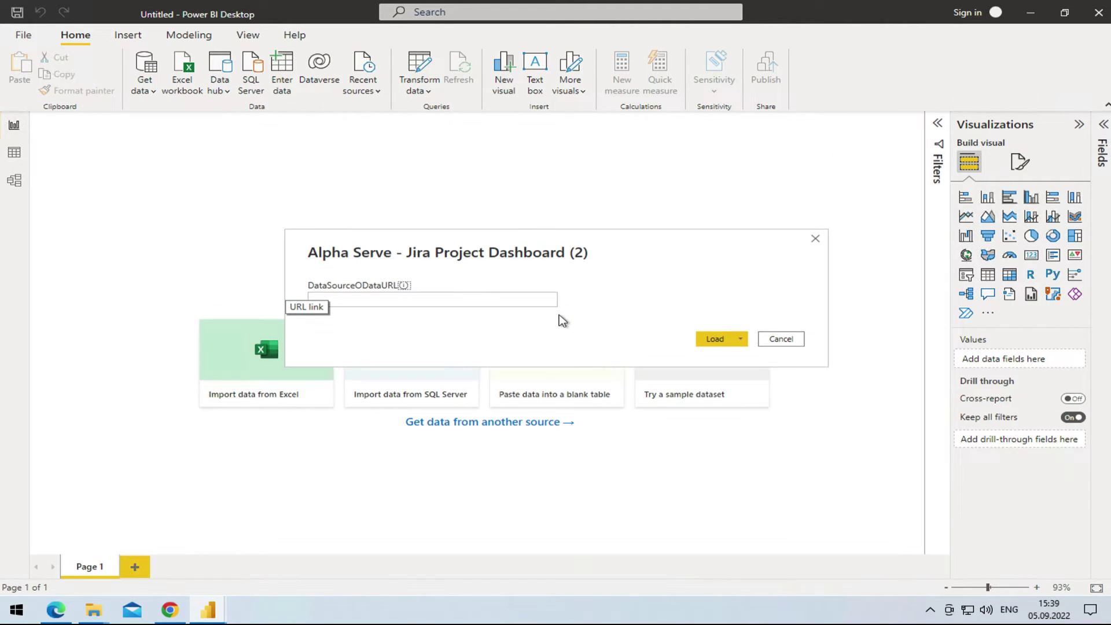
Paste the copied Jira URL into DataSourceODataURL and load the template
left_click(532, 299)
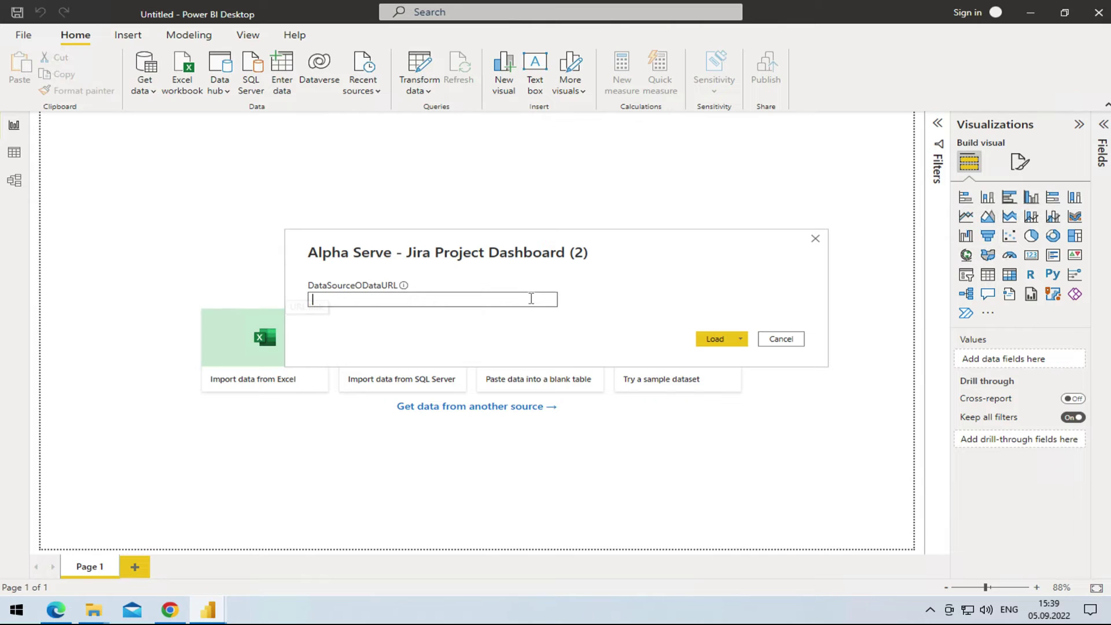
key("ctrl+v")
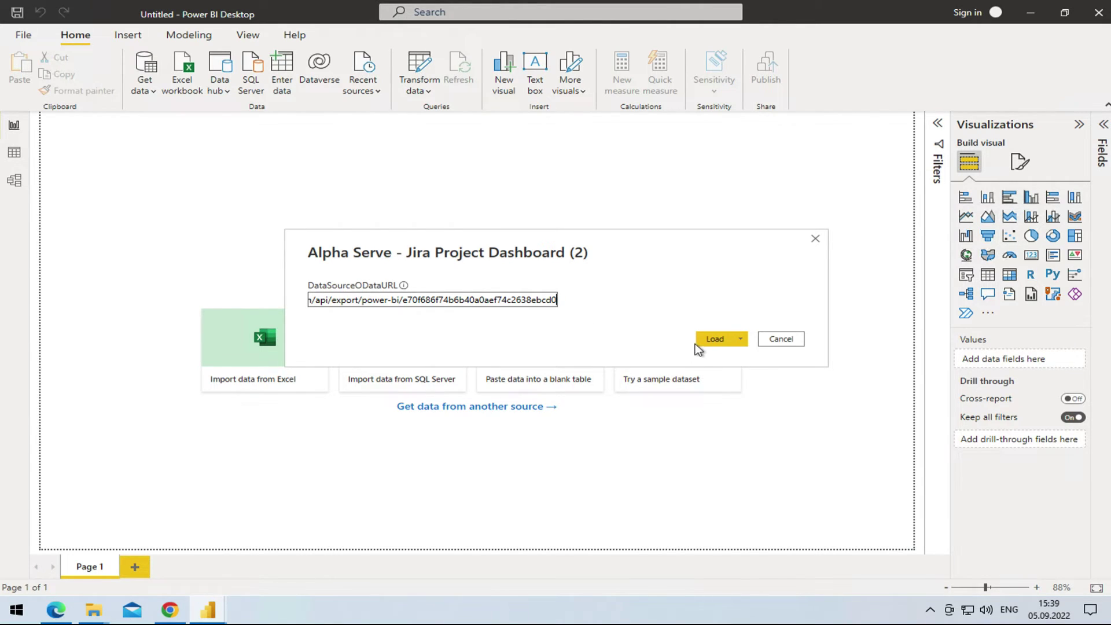
left_click(716, 339)
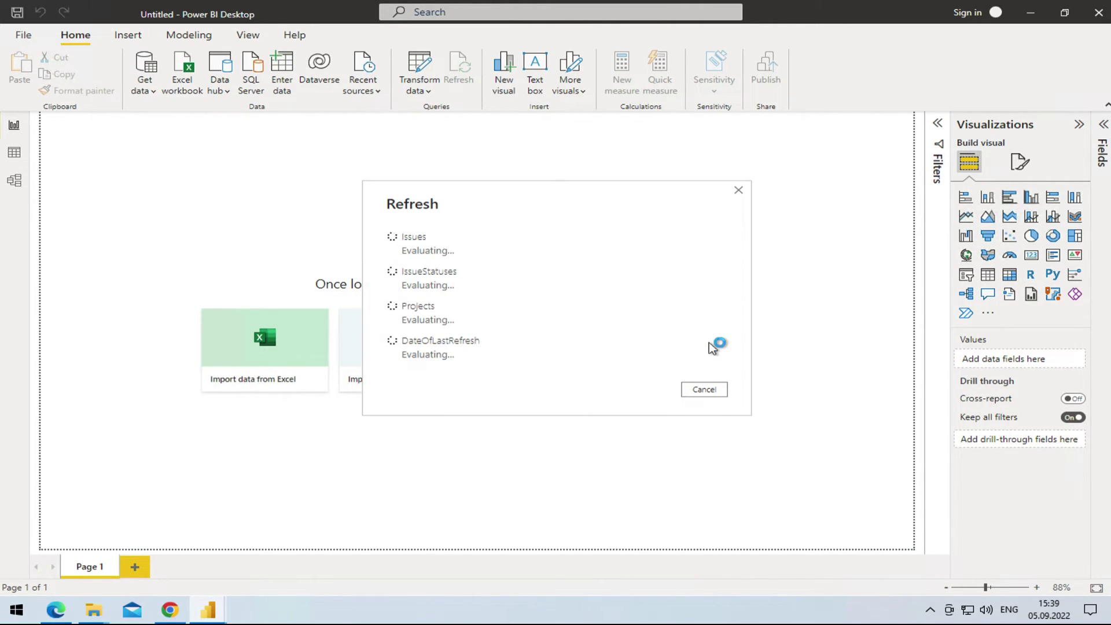